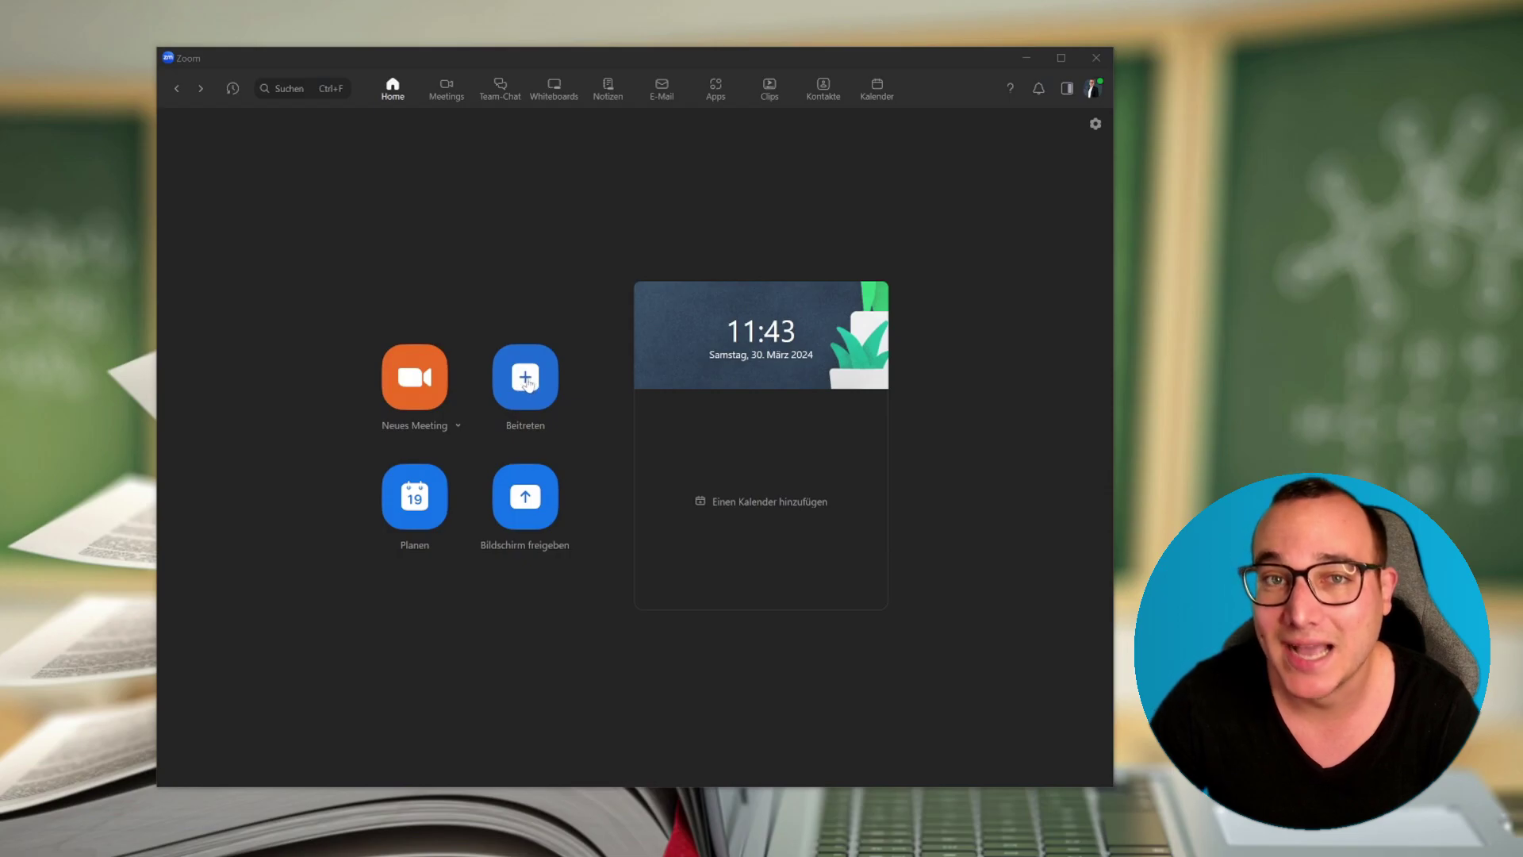
# View the general settings from the home screen and close the settings window
pyautogui.click(1095, 124)
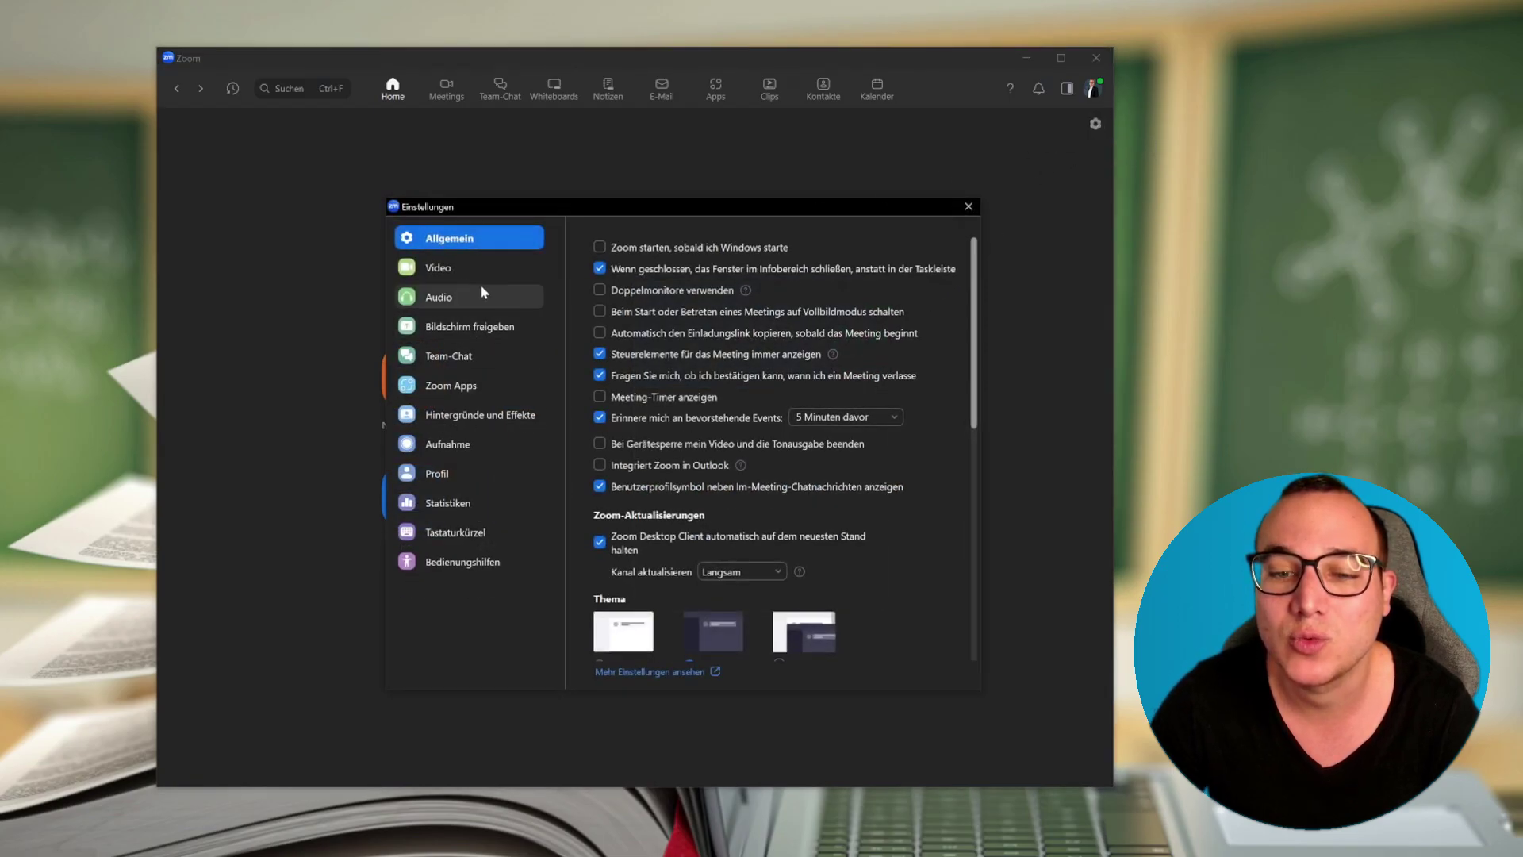
pyautogui.click(967, 207)
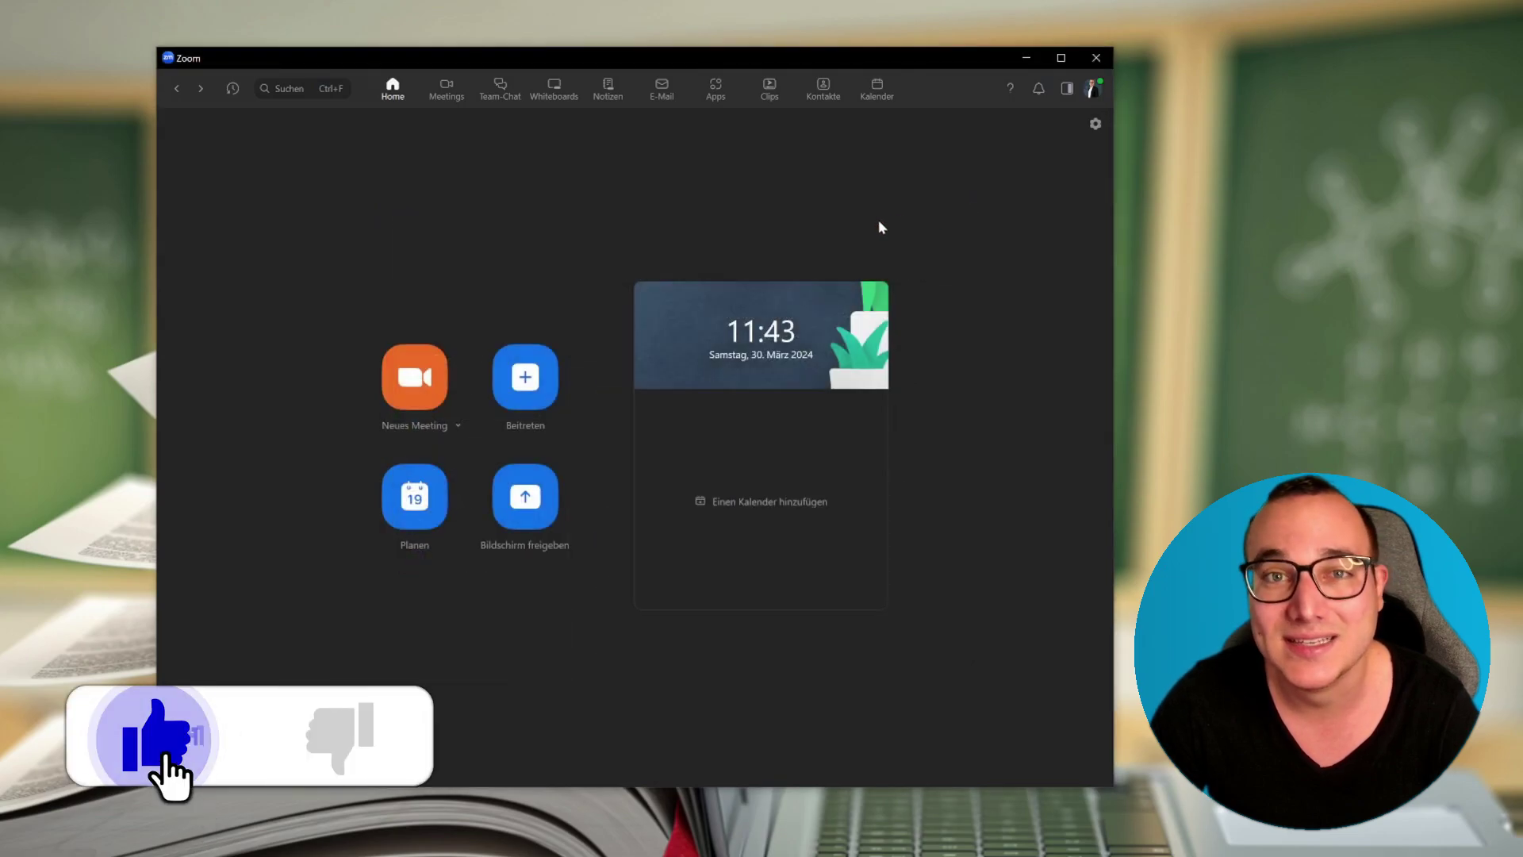
# Start a new meeting, turn on the camera video, and switch it off and on once
pyautogui.click(412, 384)
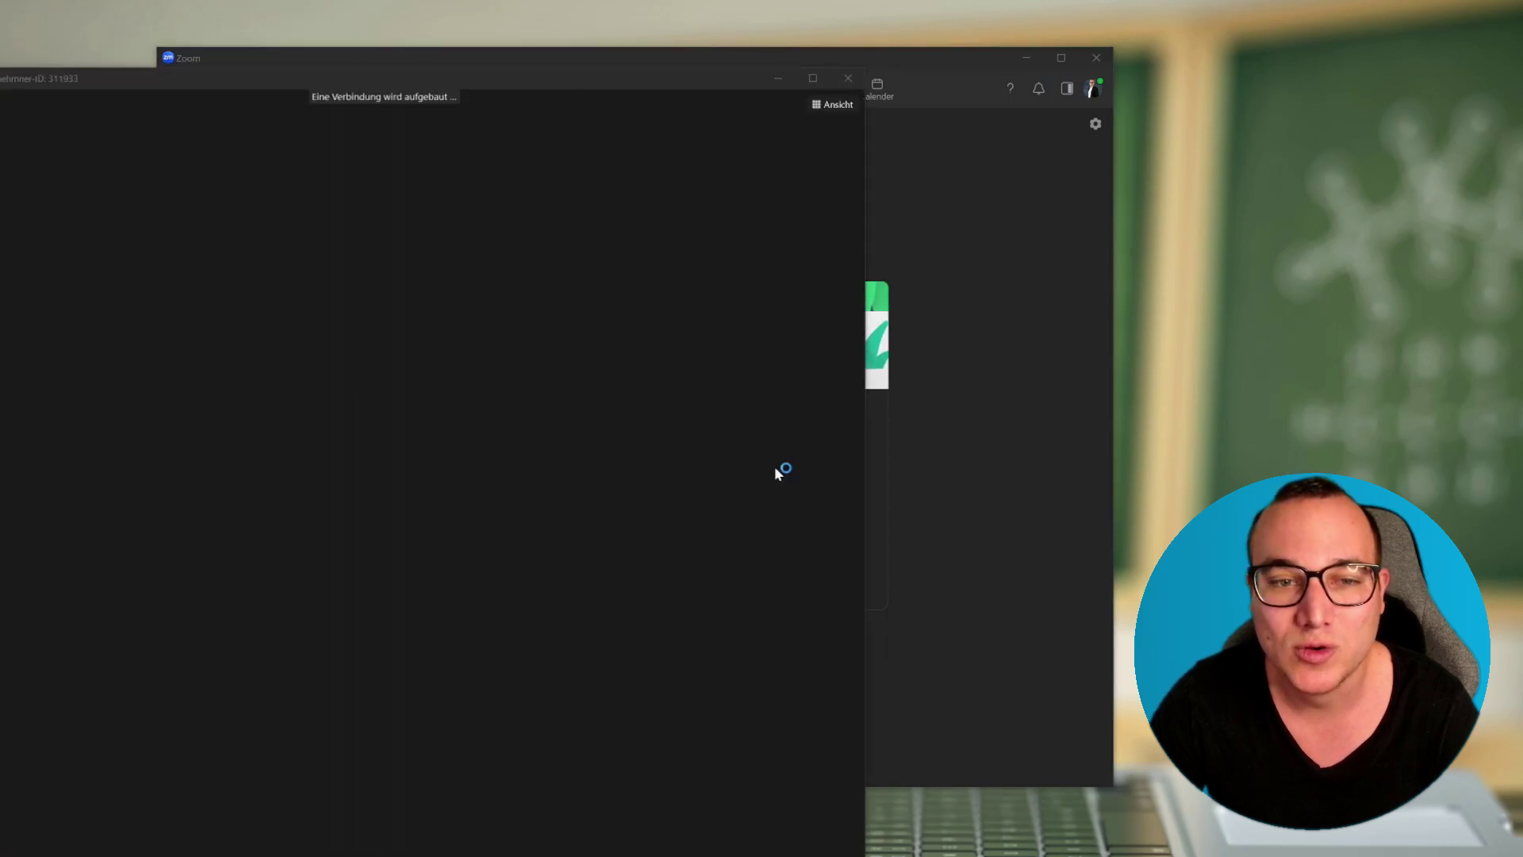
pyautogui.click(659, 433)
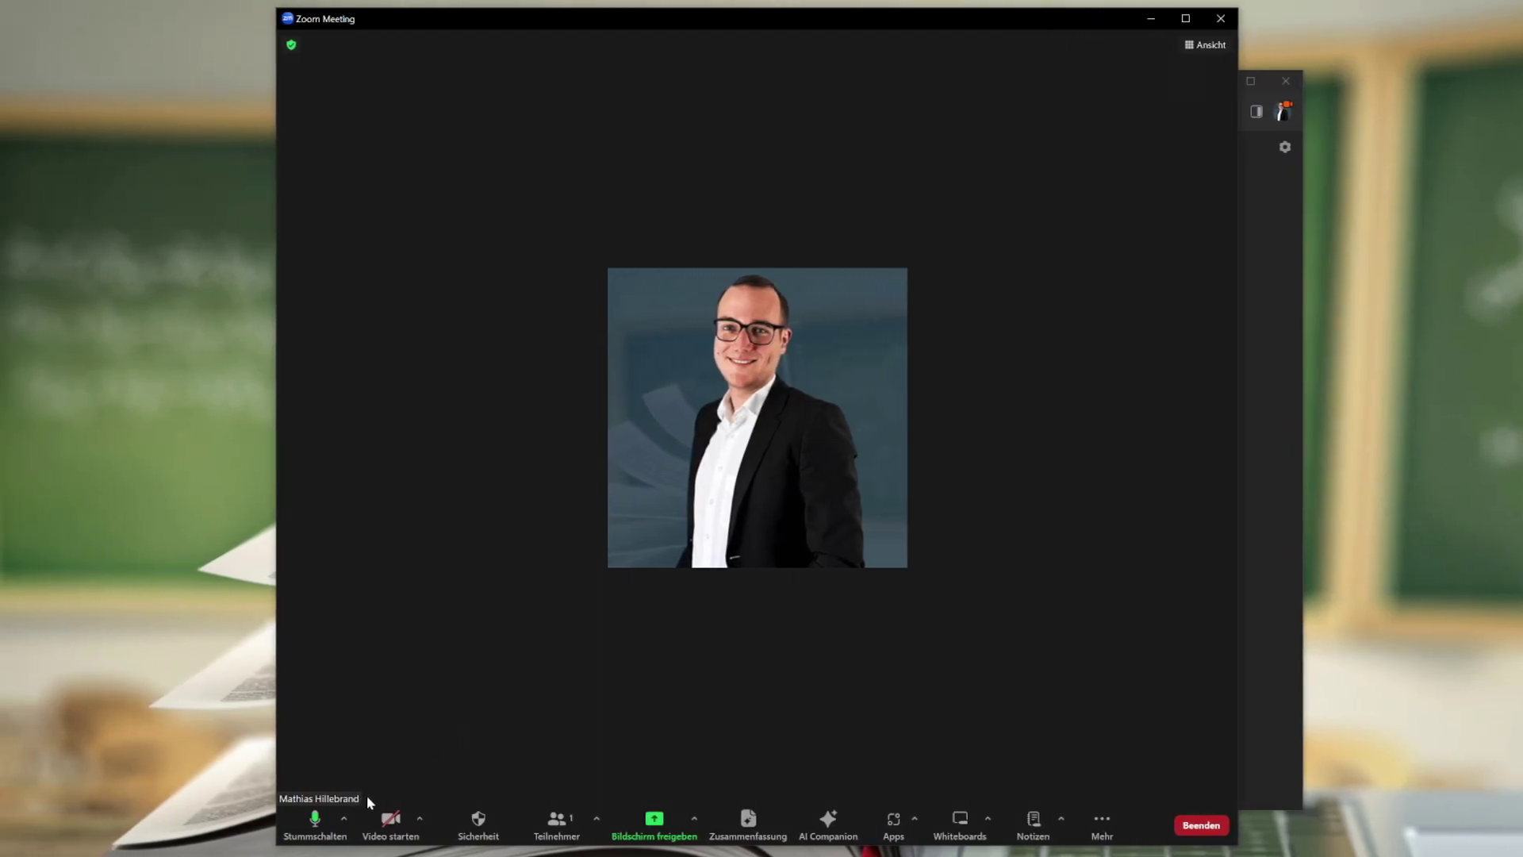
pyautogui.click(392, 825)
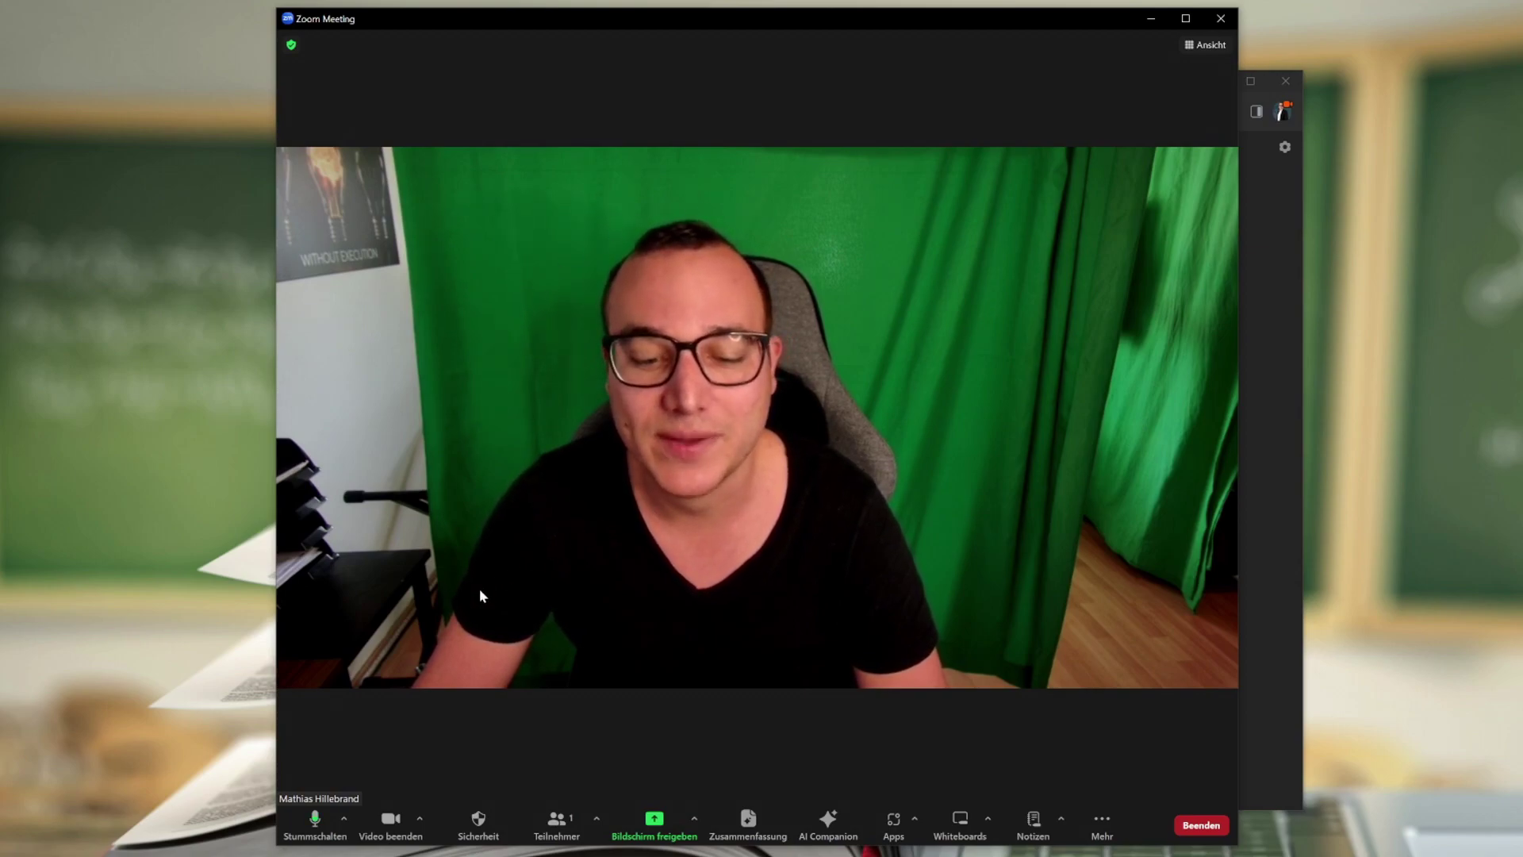
pyautogui.click(389, 820)
pyautogui.click(389, 823)
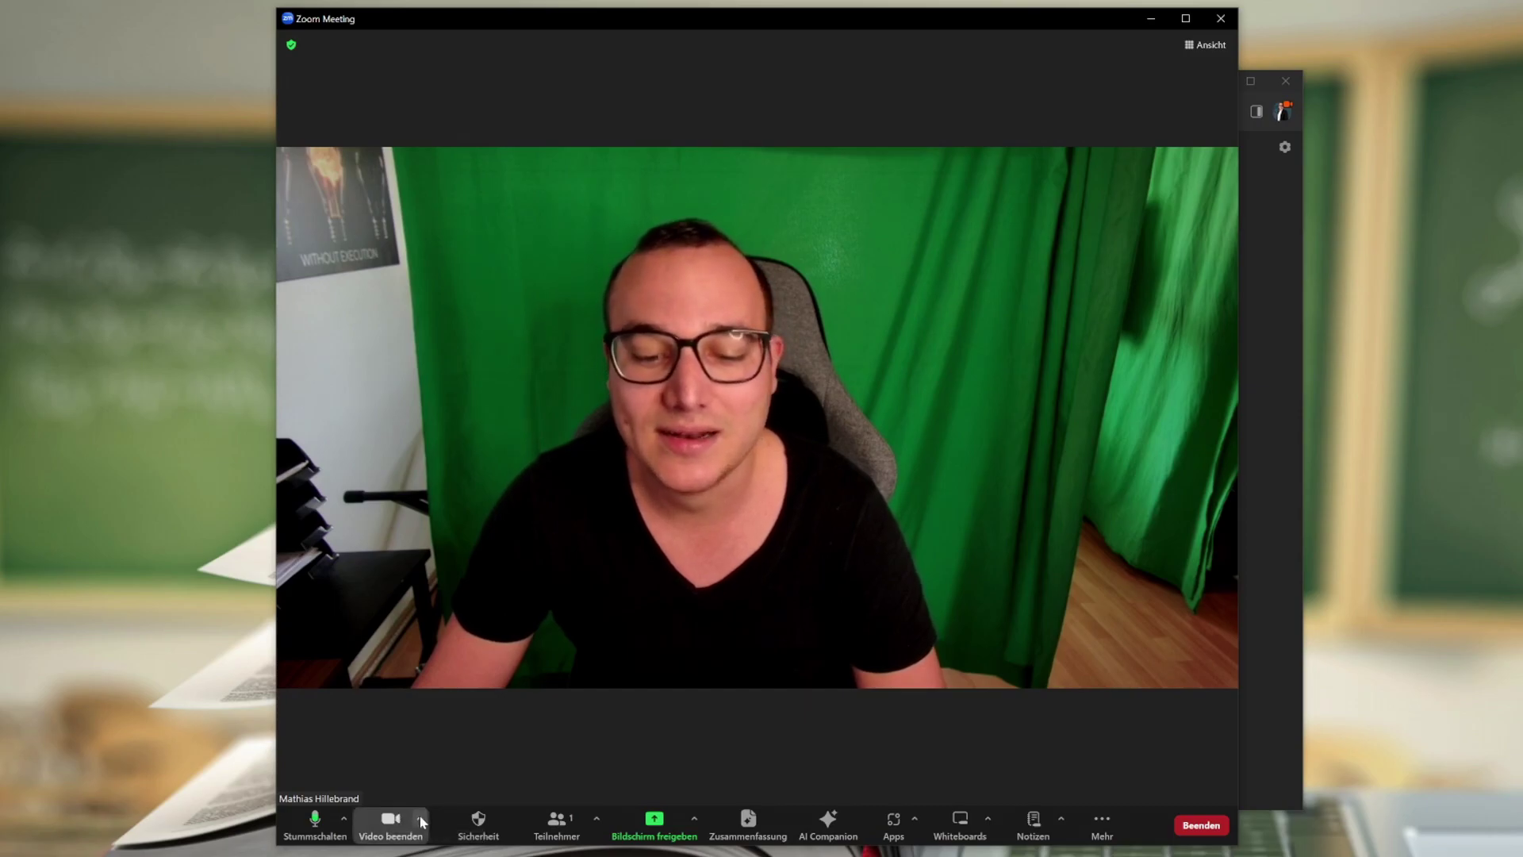
# Open the meeting's video settings and check the available cameras, keeping OBSBOT Tiny 4K Camera selected
pyautogui.click(420, 819)
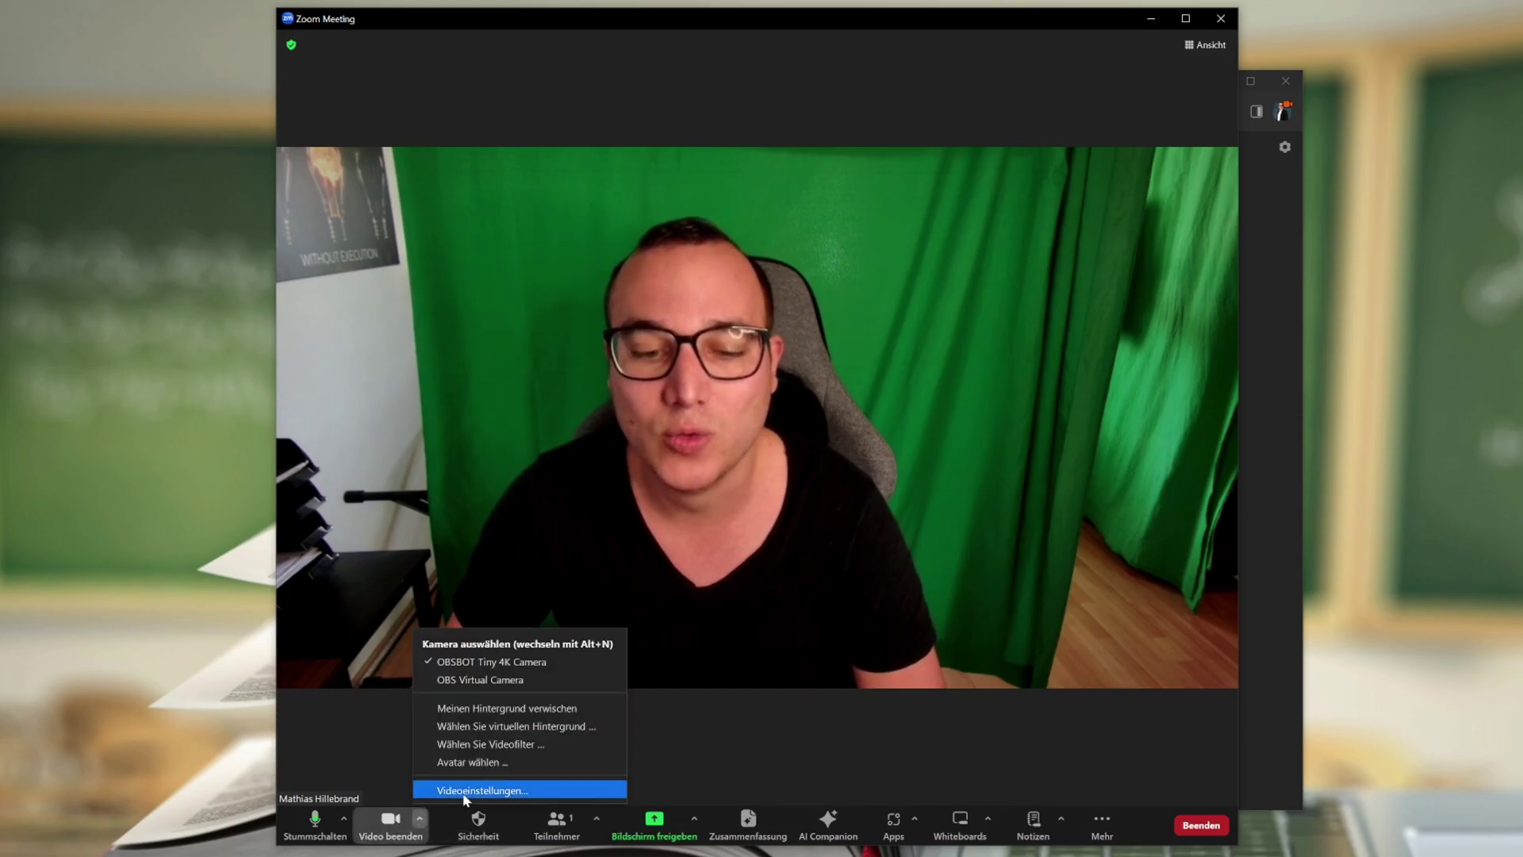
pyautogui.click(476, 790)
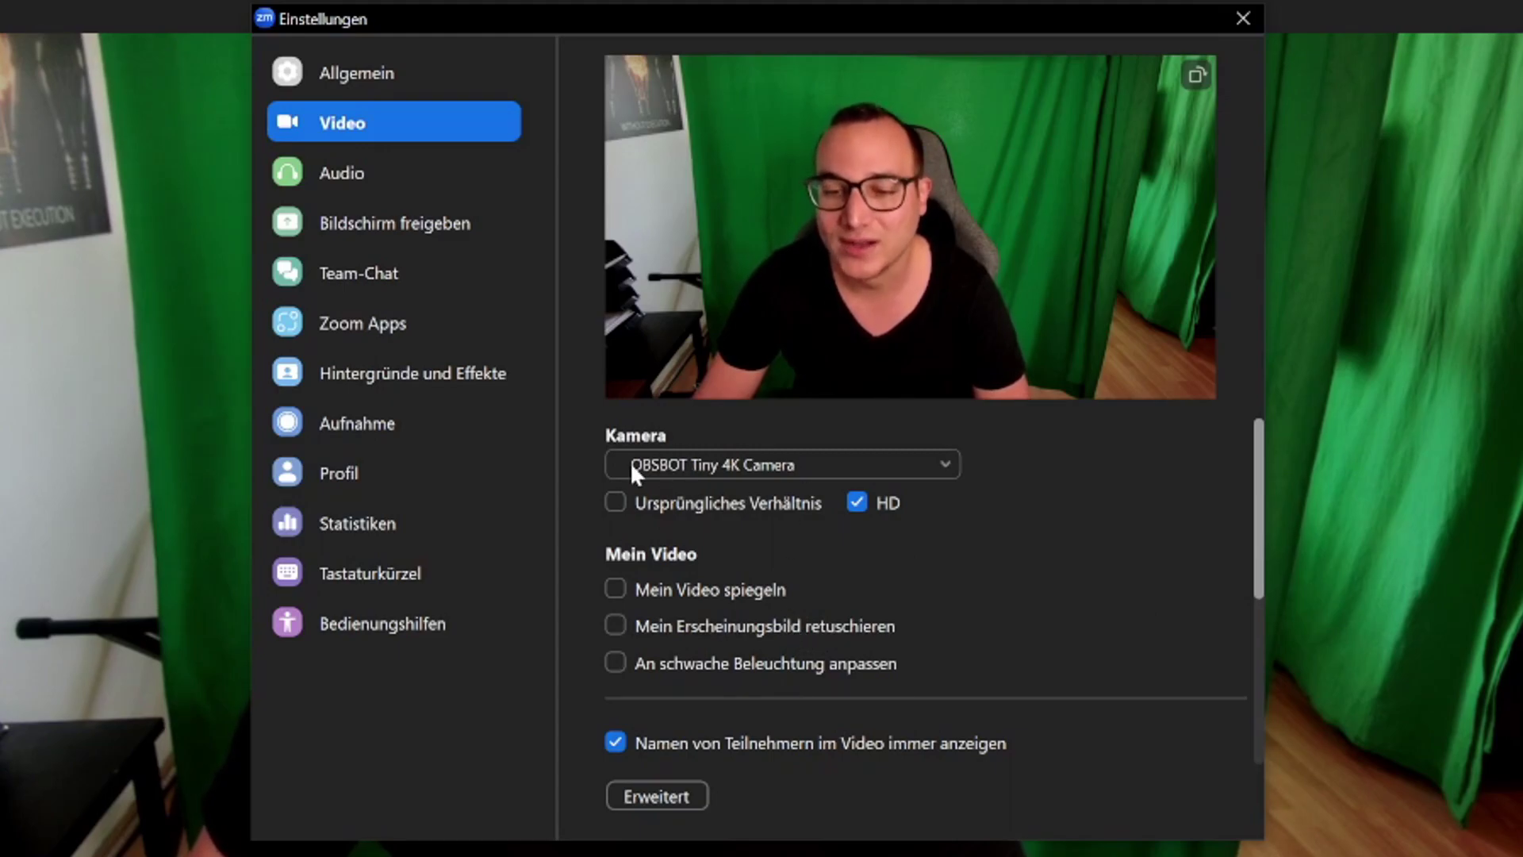
pyautogui.click(670, 464)
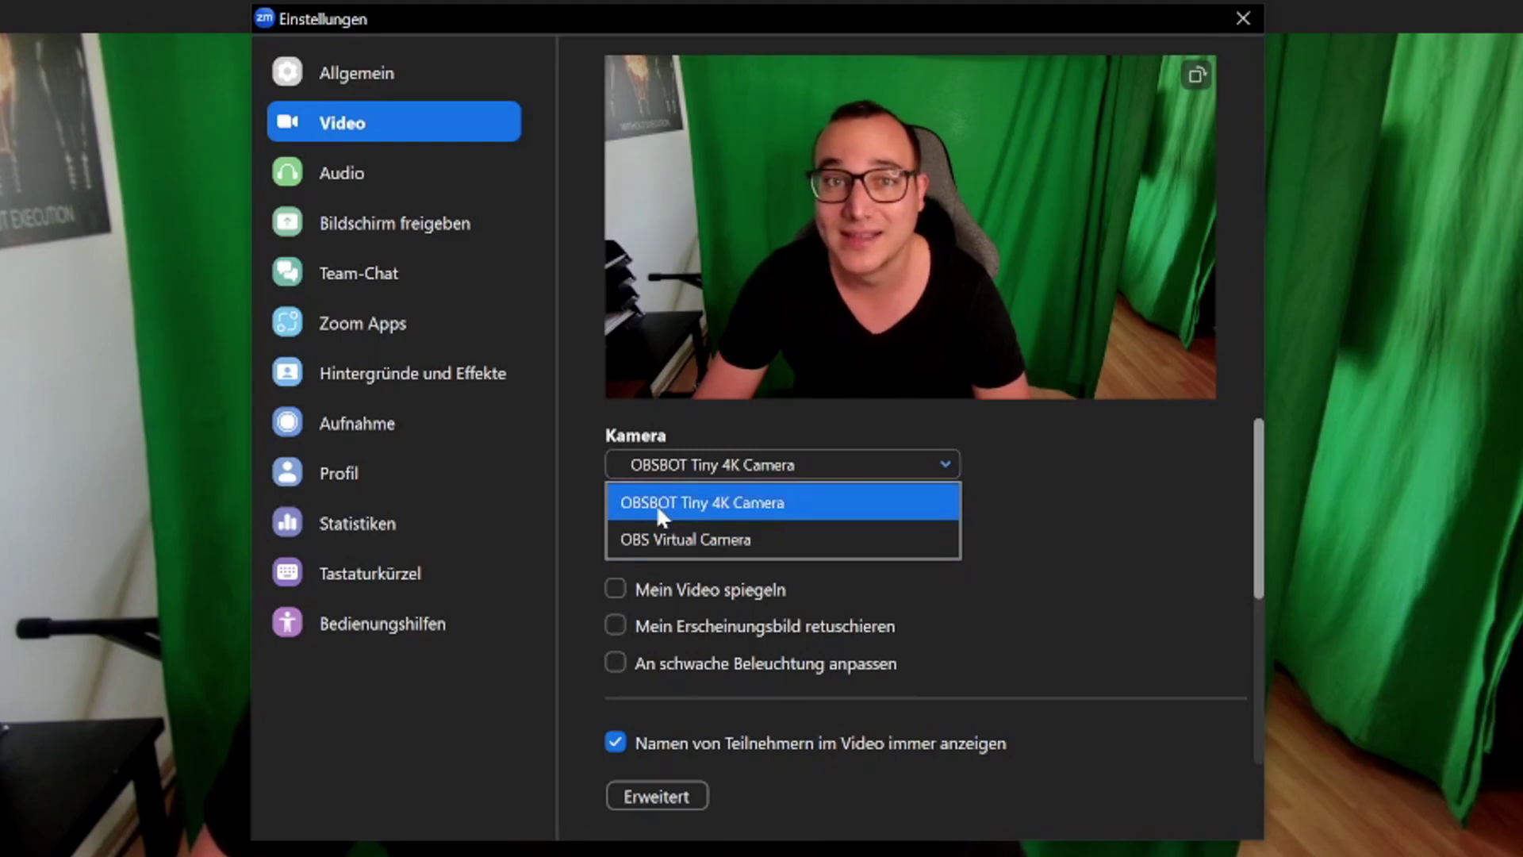
pyautogui.click(731, 465)
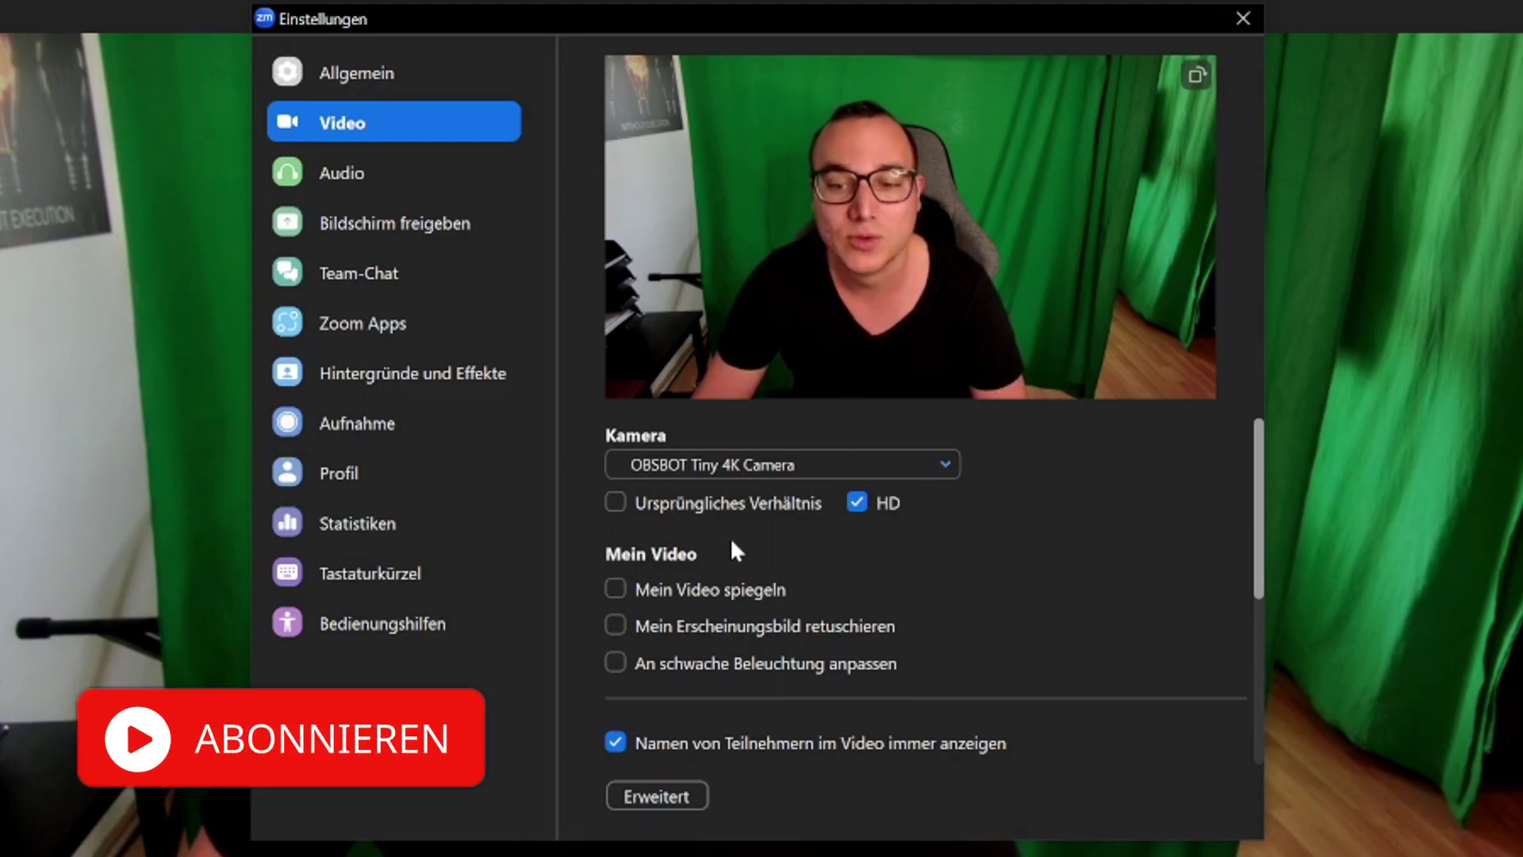
# Try the options "Ursprüngliches Verhältnis" and "Mein Video spiegeln", leaving both disabled
pyautogui.click(616, 503)
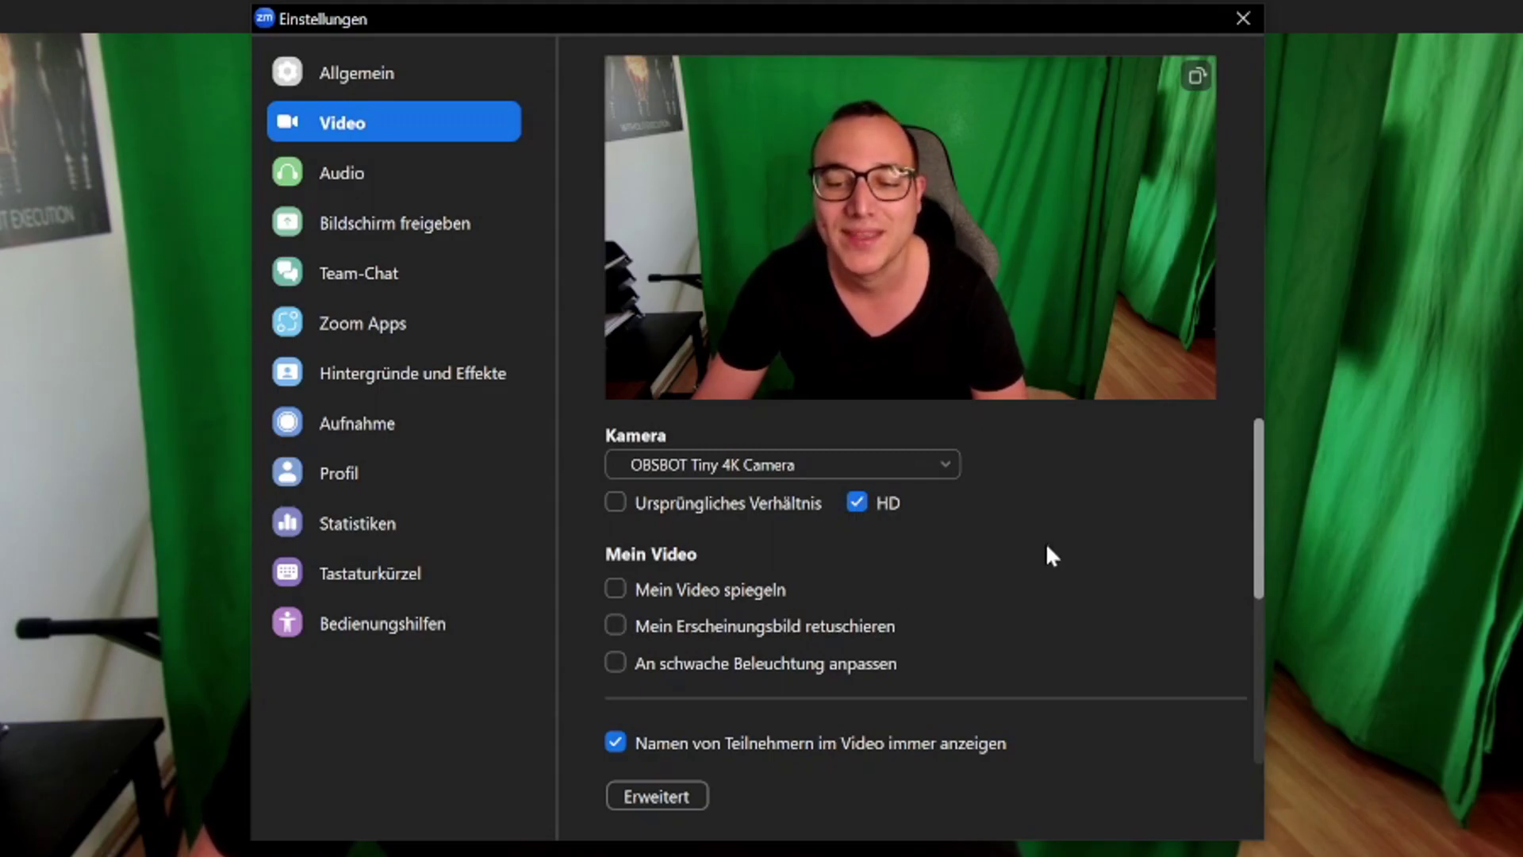
pyautogui.scroll(-1, 1002, 549)
pyautogui.scroll(-1, 1000, 550)
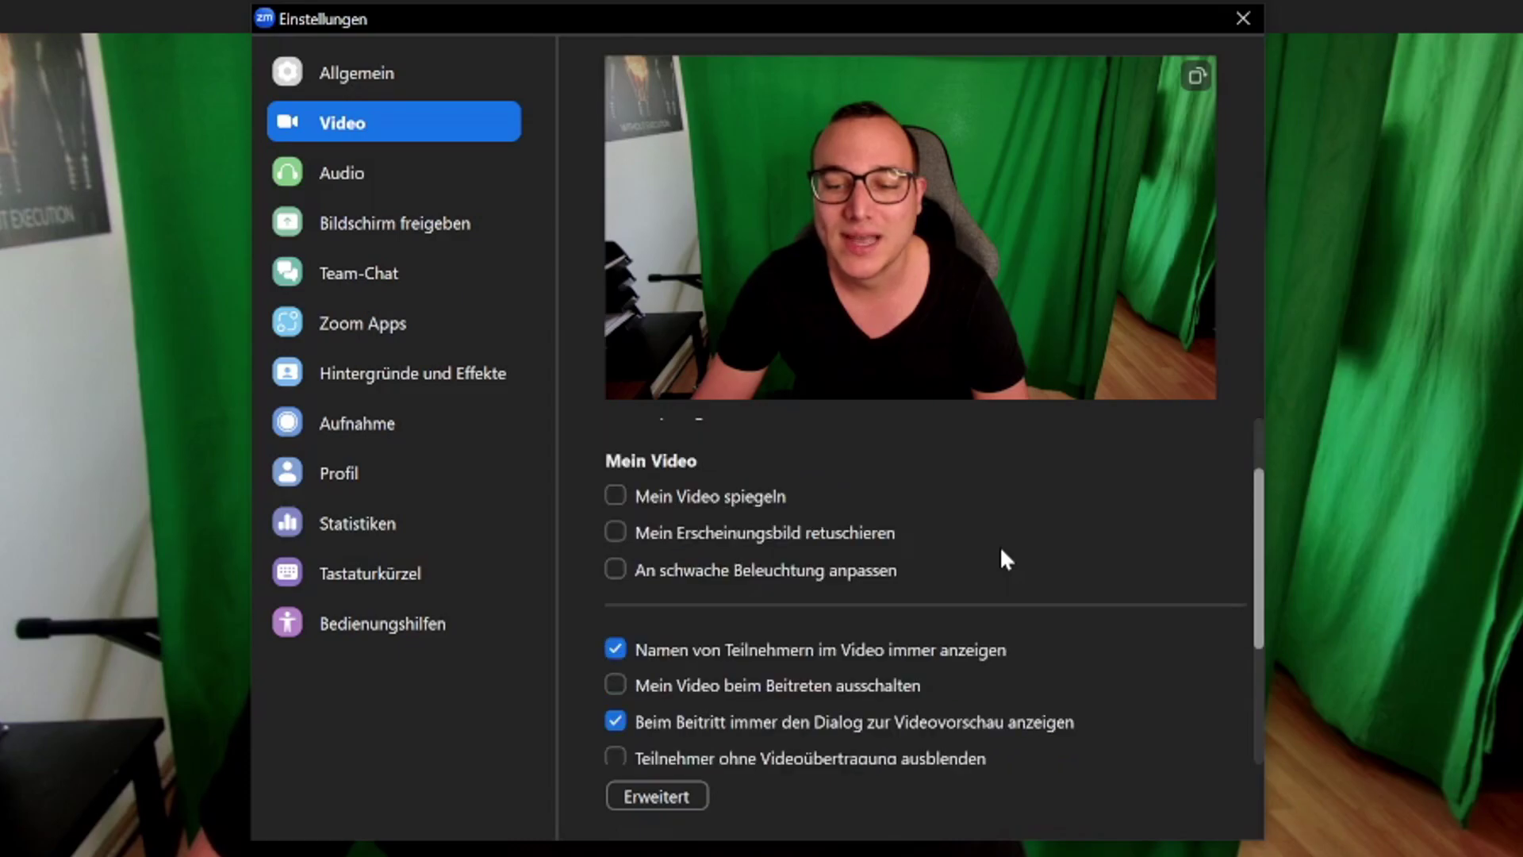
pyautogui.click(620, 495)
pyautogui.click(618, 495)
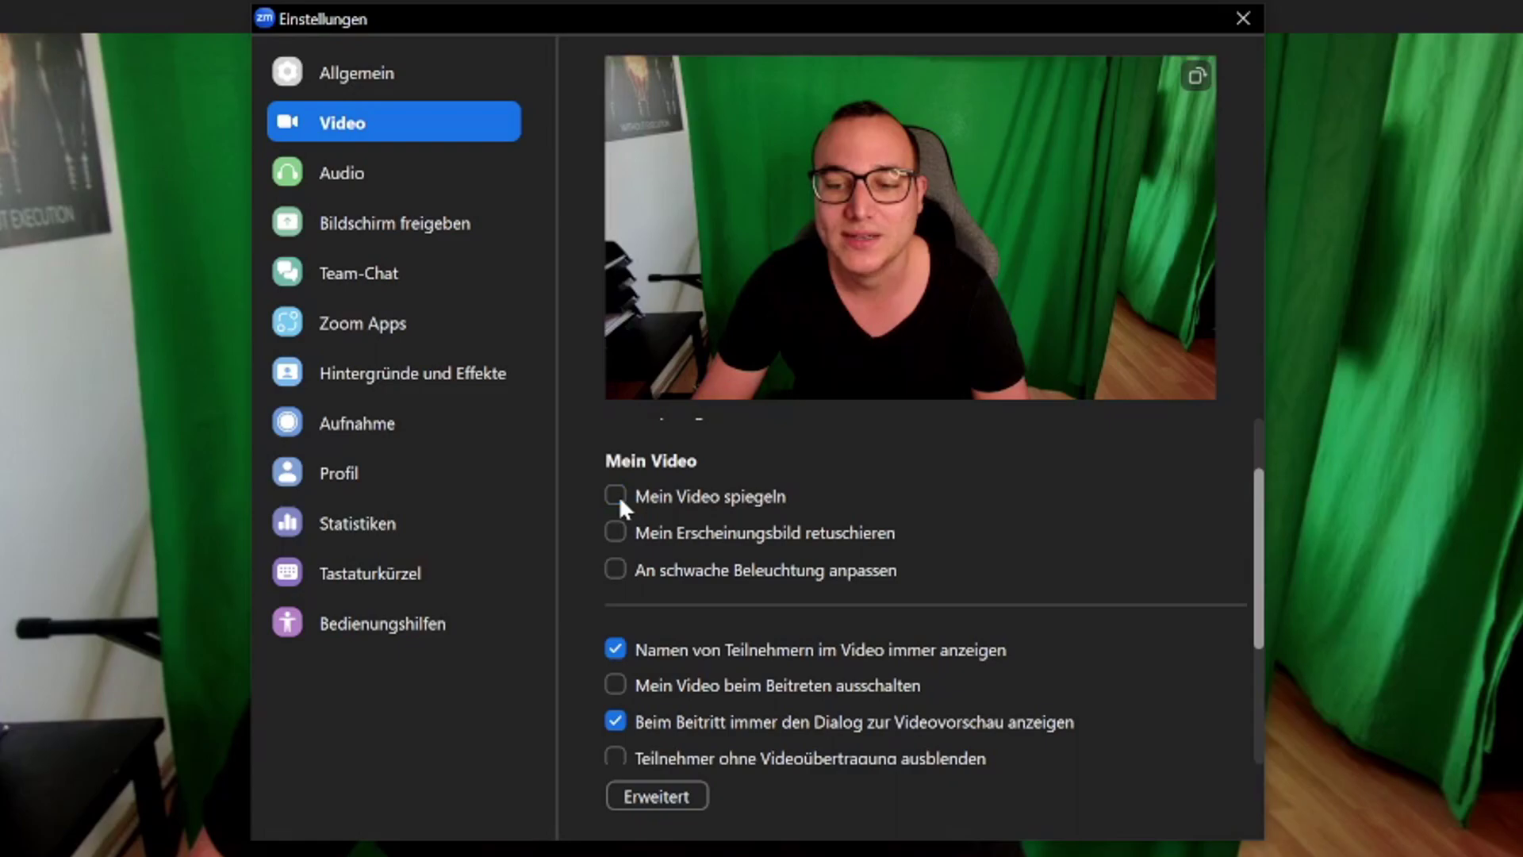
# Try "Mein Erscheinungsbild retuschieren" with its strength reduced to the minimum, and disable it again
pyautogui.click(616, 532)
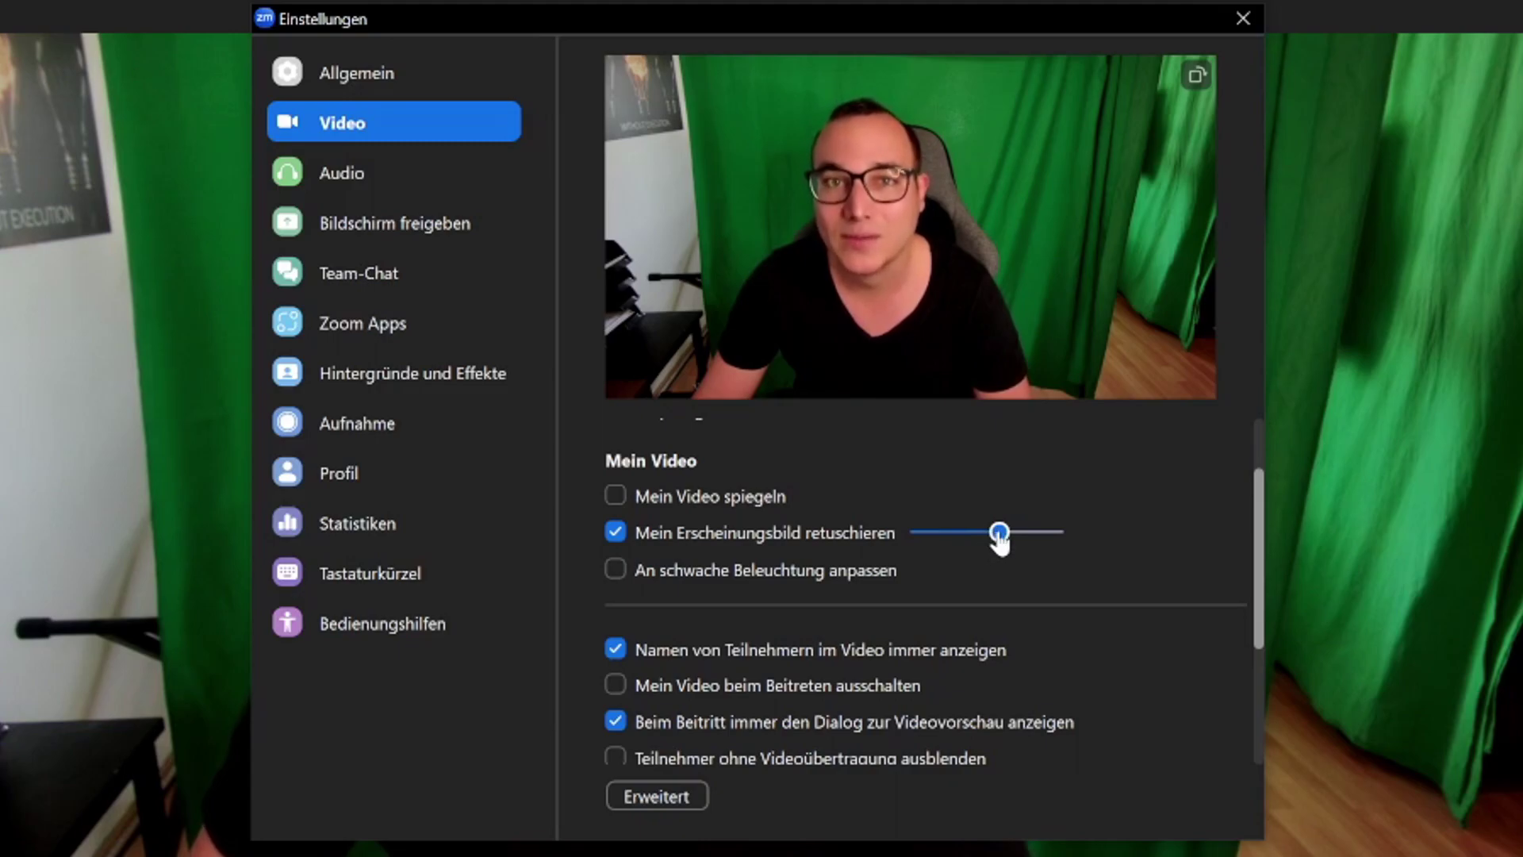
pyautogui.moveTo(997, 533)
pyautogui.mouseDown()
pyautogui.moveTo(894, 534)
pyautogui.moveTo(1084, 530)
pyautogui.moveTo(912, 533)
pyautogui.mouseUp()
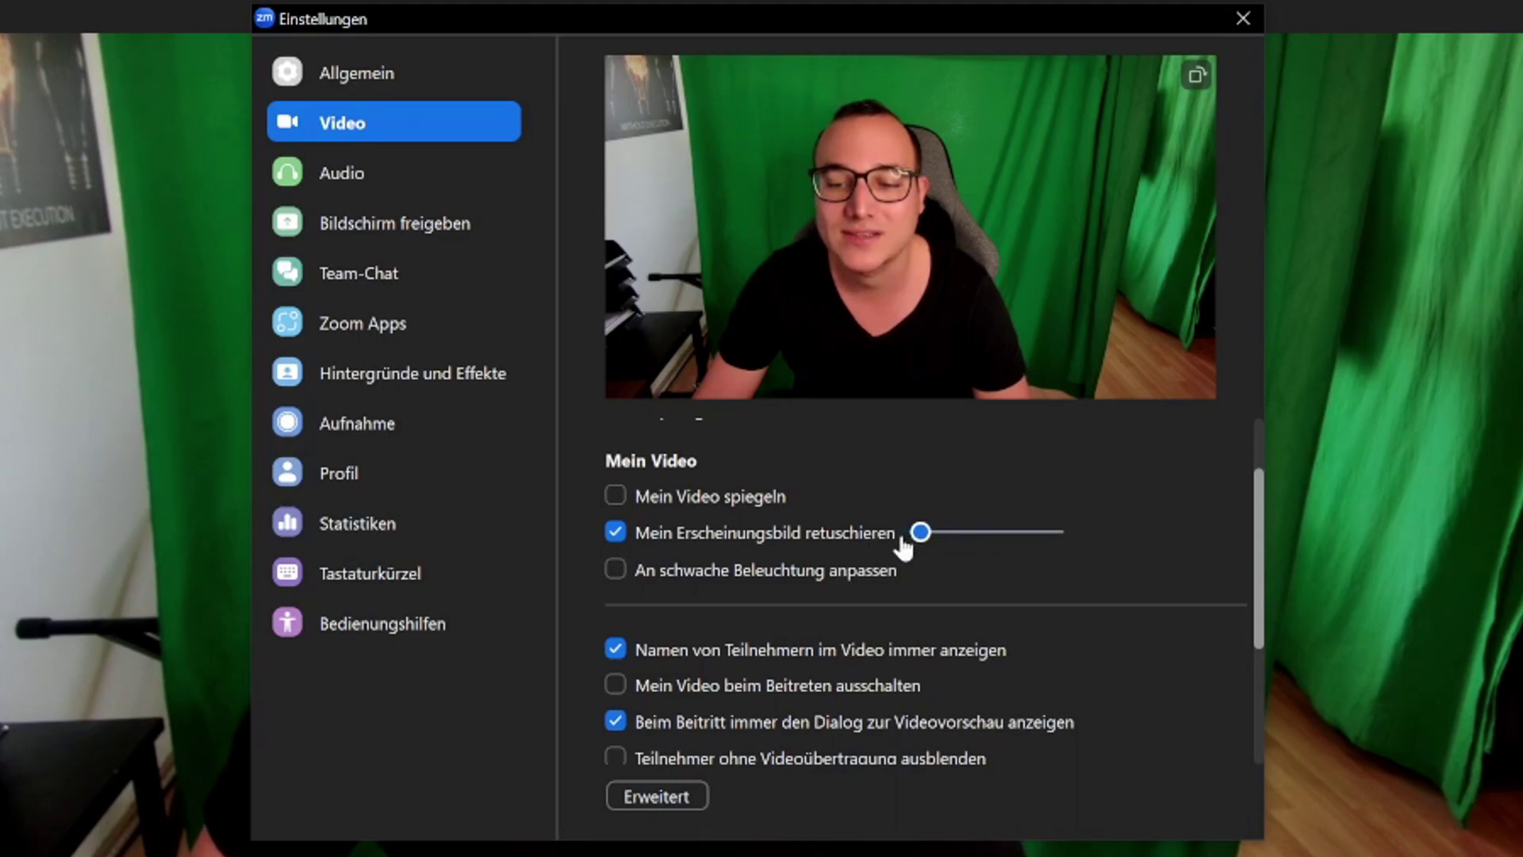
pyautogui.click(616, 532)
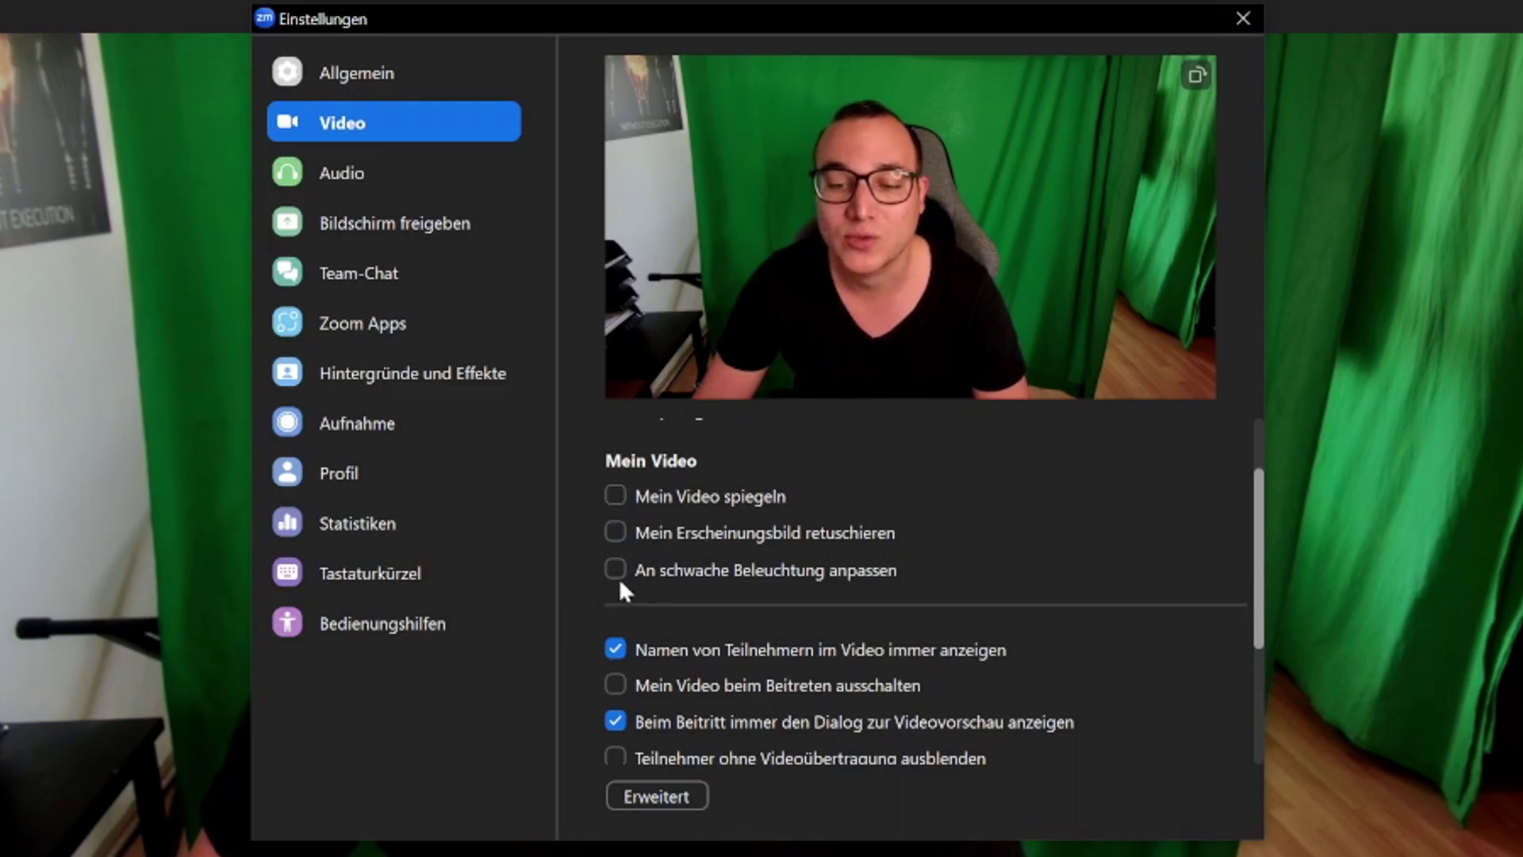
# Try "An schwache Beleuchtung anpassen" in manual mode with slightly increased strength, and disable it again
pyautogui.click(616, 569)
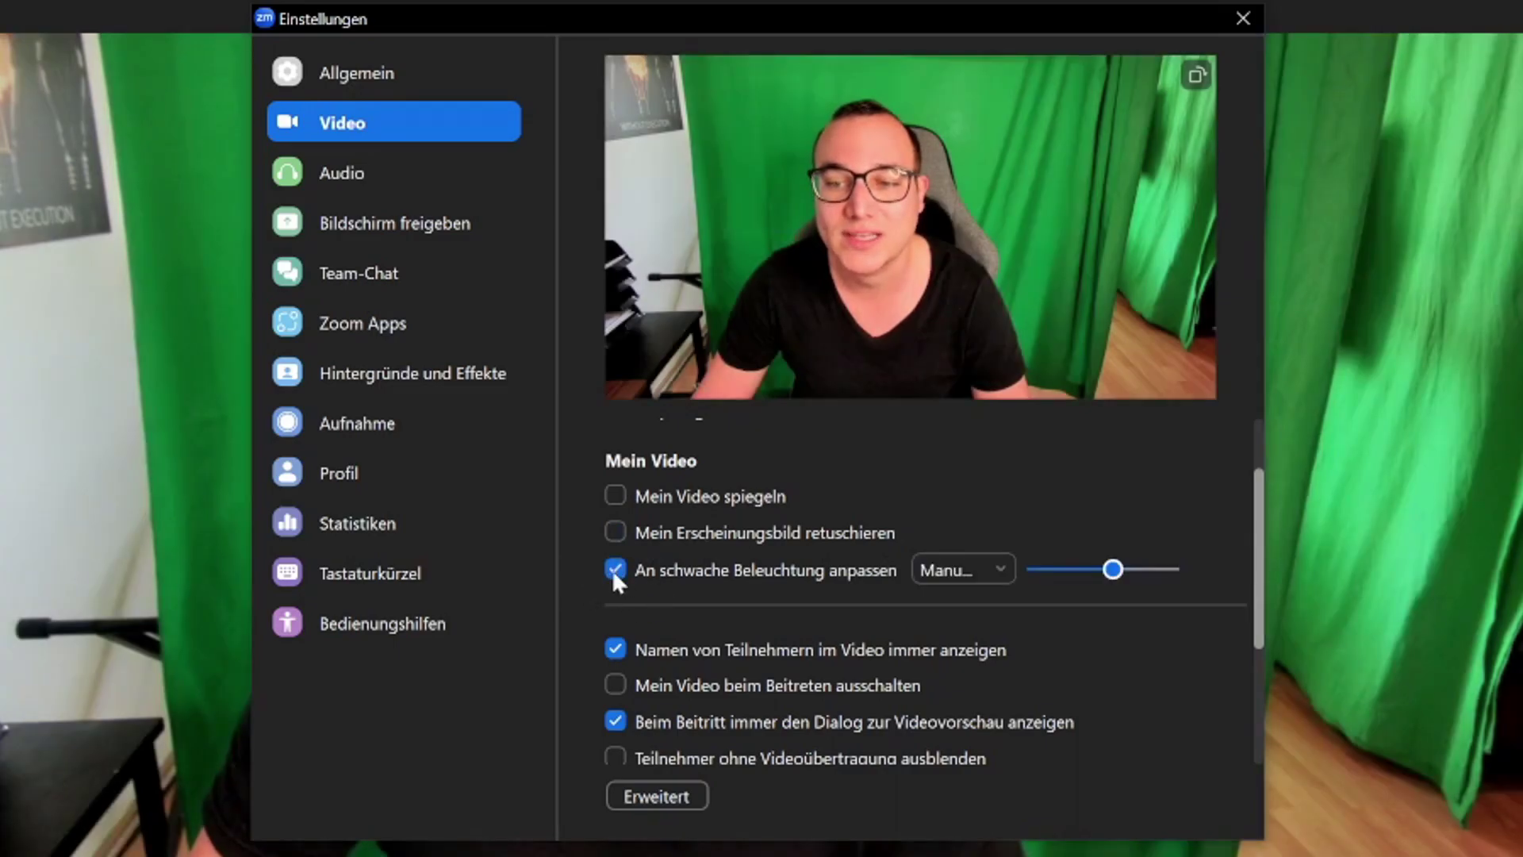
pyautogui.moveTo(1113, 569)
pyautogui.mouseDown()
pyautogui.moveTo(1037, 571)
pyautogui.moveTo(1157, 572)
pyautogui.moveTo(1061, 571)
pyautogui.moveTo(1132, 571)
pyautogui.mouseUp()
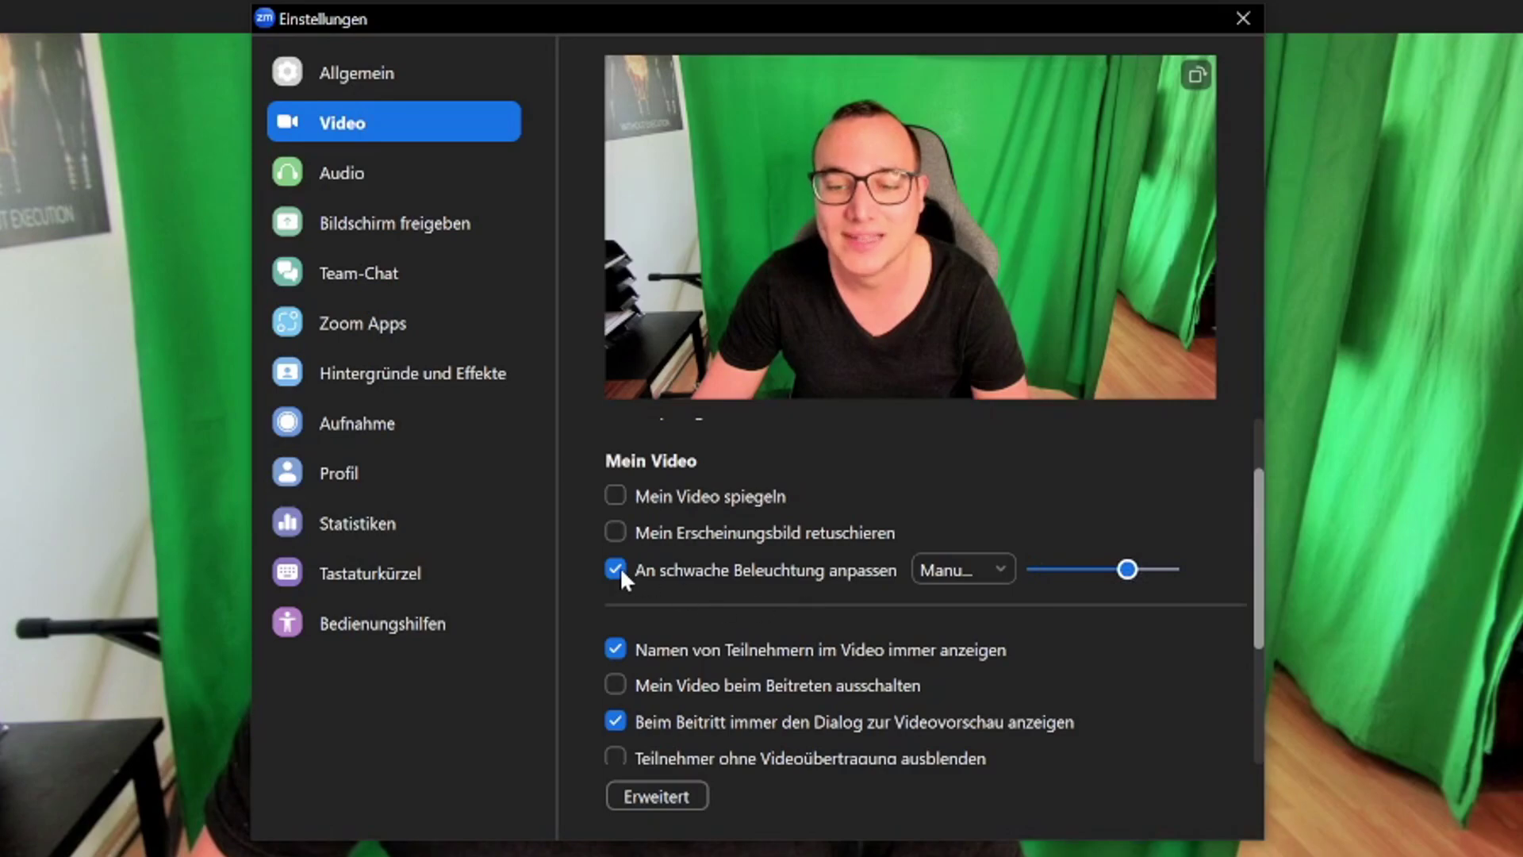
pyautogui.click(618, 568)
# Review the remaining video options down to the maximum number of participants in gallery view
pyautogui.scroll(-2, 990, 593)
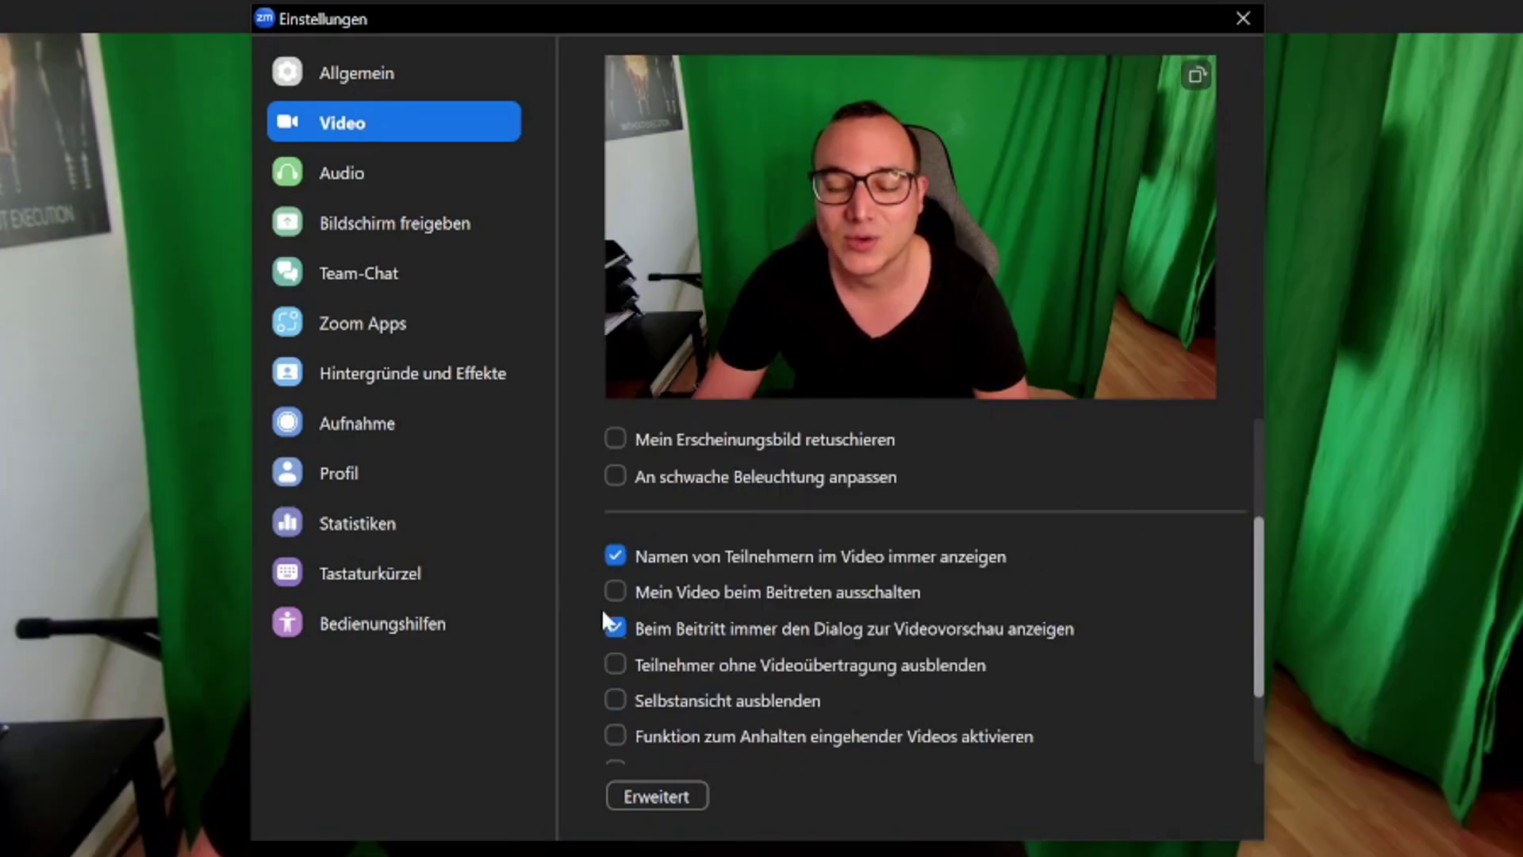
pyautogui.scroll(-1, 944, 601)
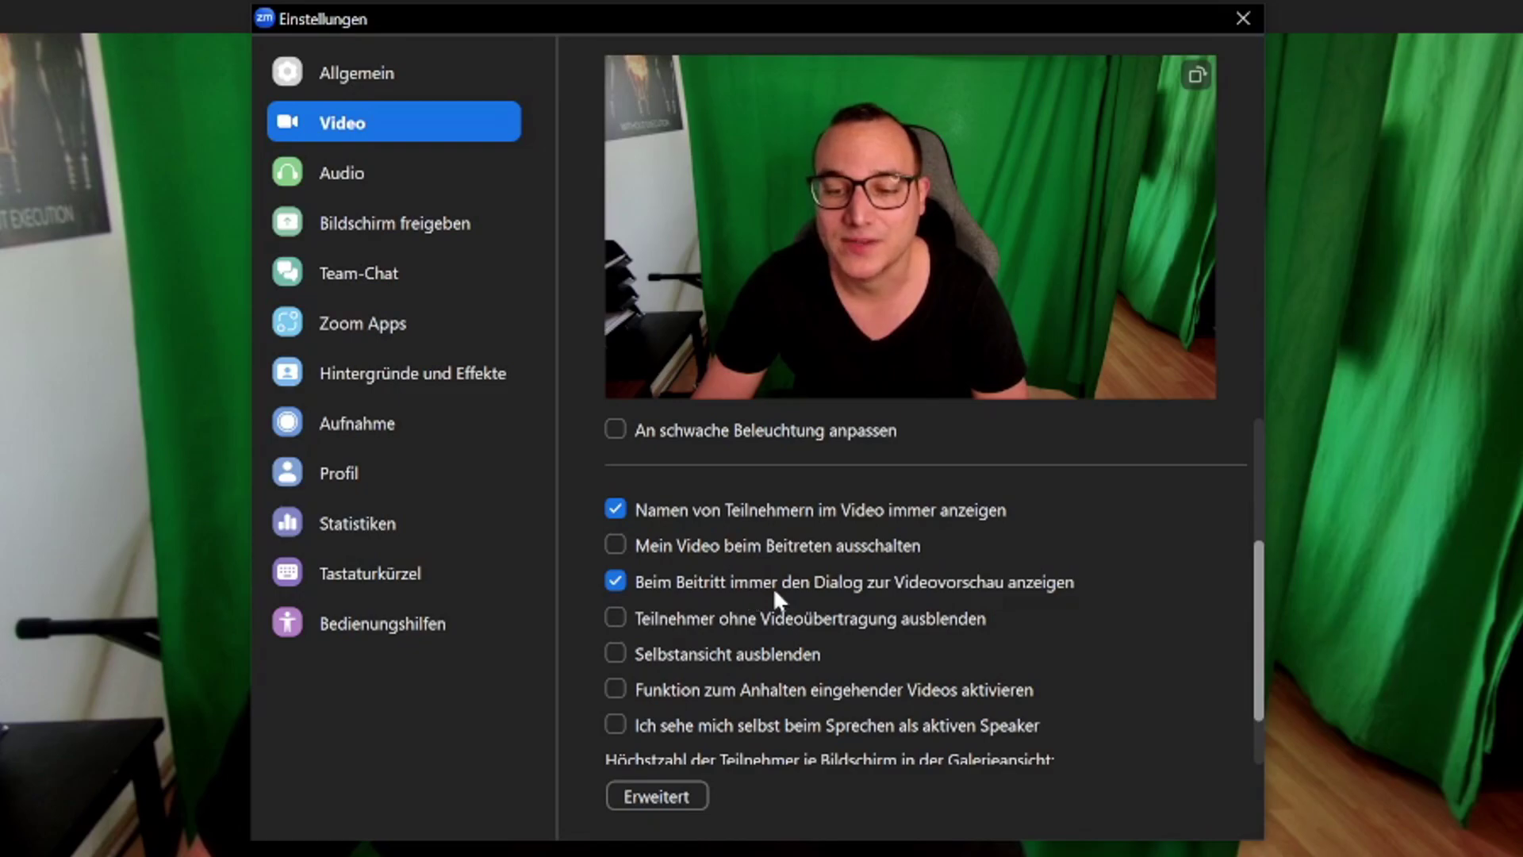
pyautogui.scroll(-2, 855, 579)
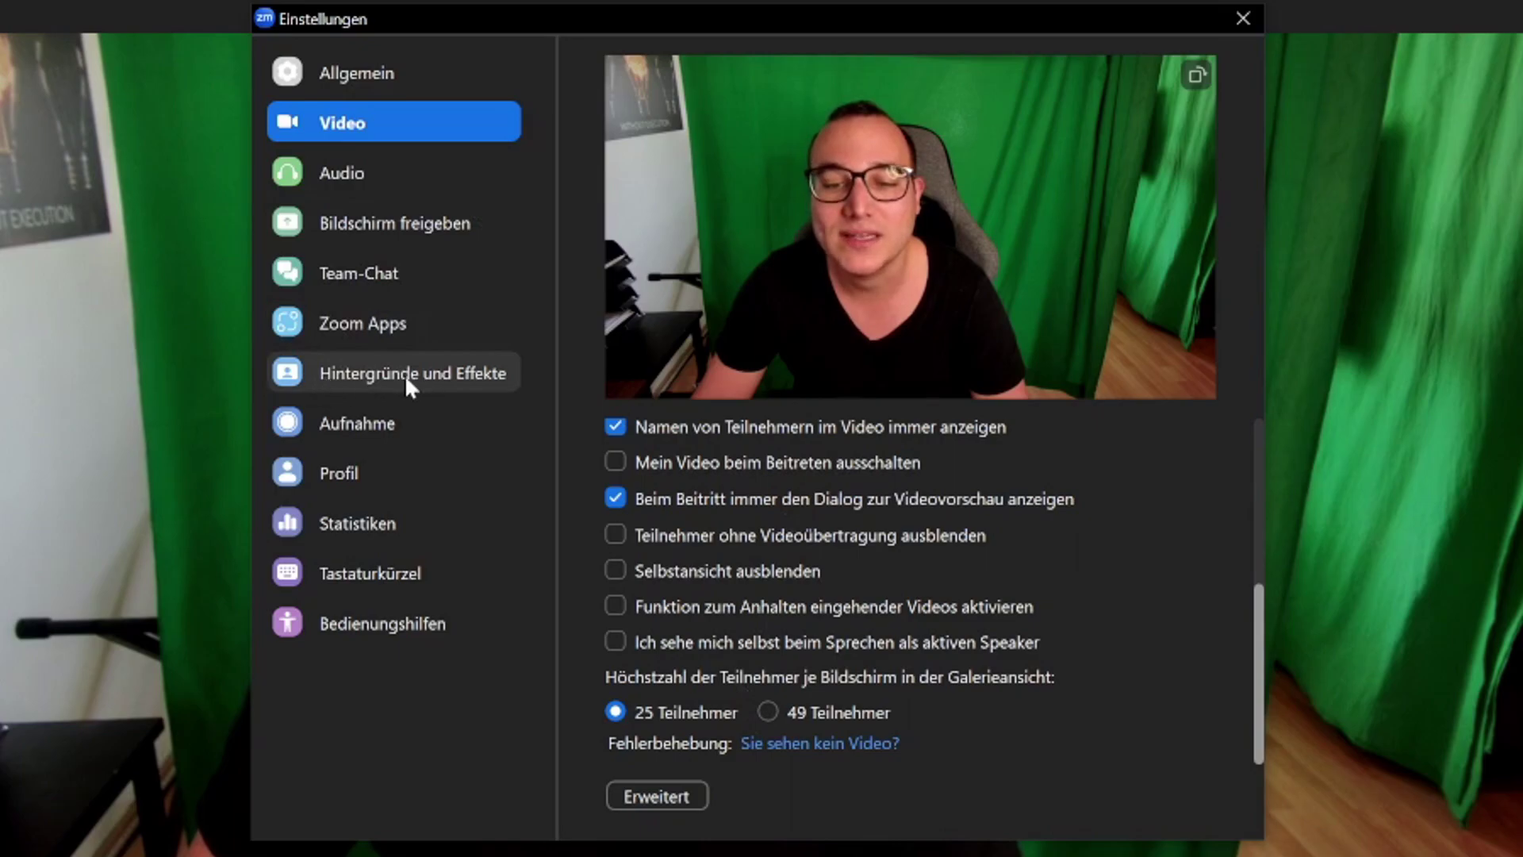
# Apply the Earth virtual background and test it with the "Ich verfüge über Greenscreen" option on and off
pyautogui.click(345, 373)
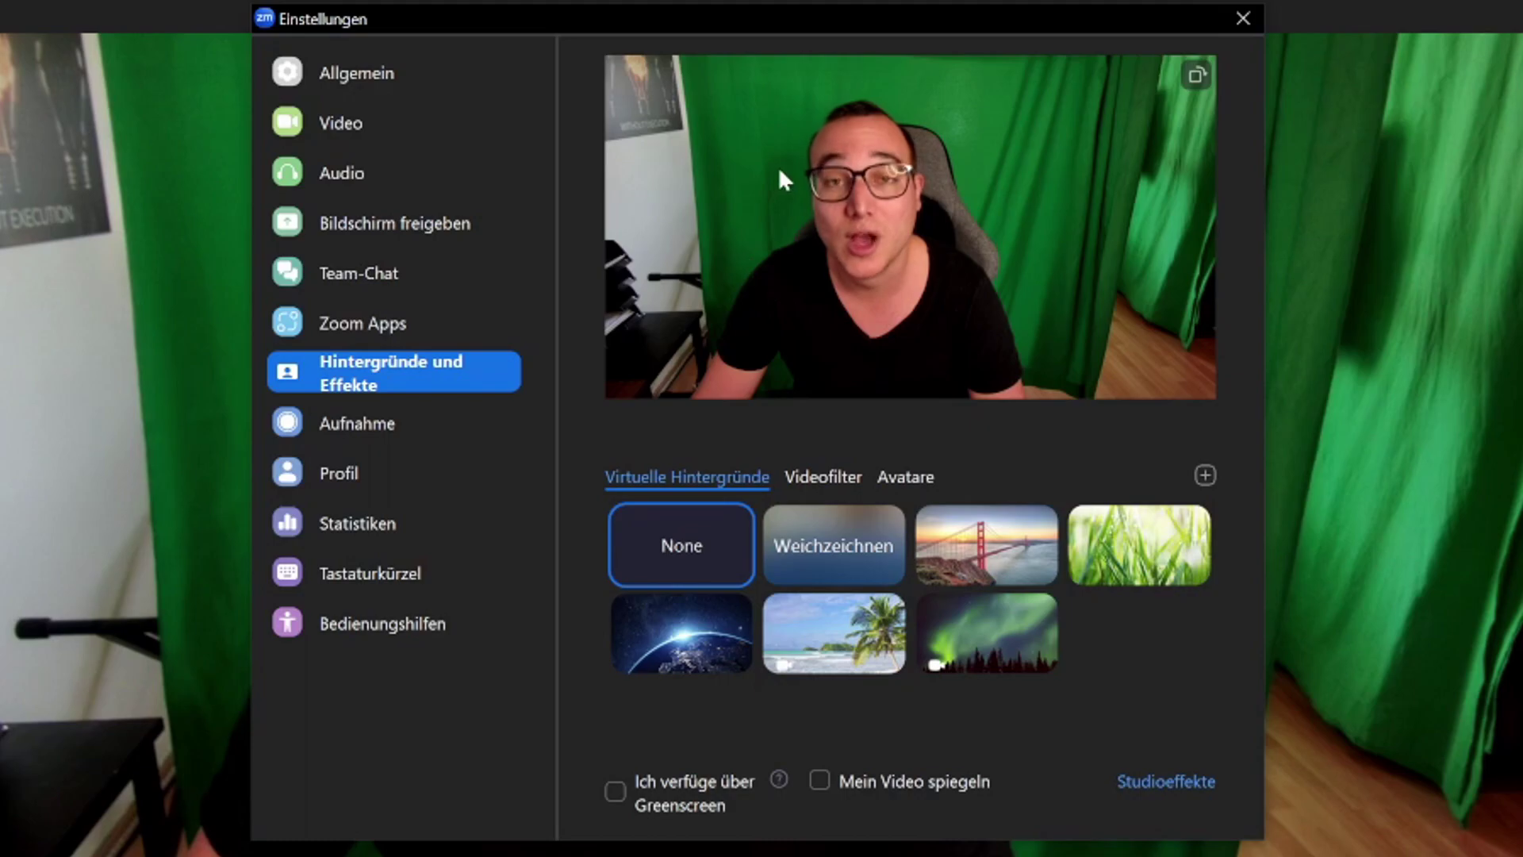
pyautogui.click(679, 635)
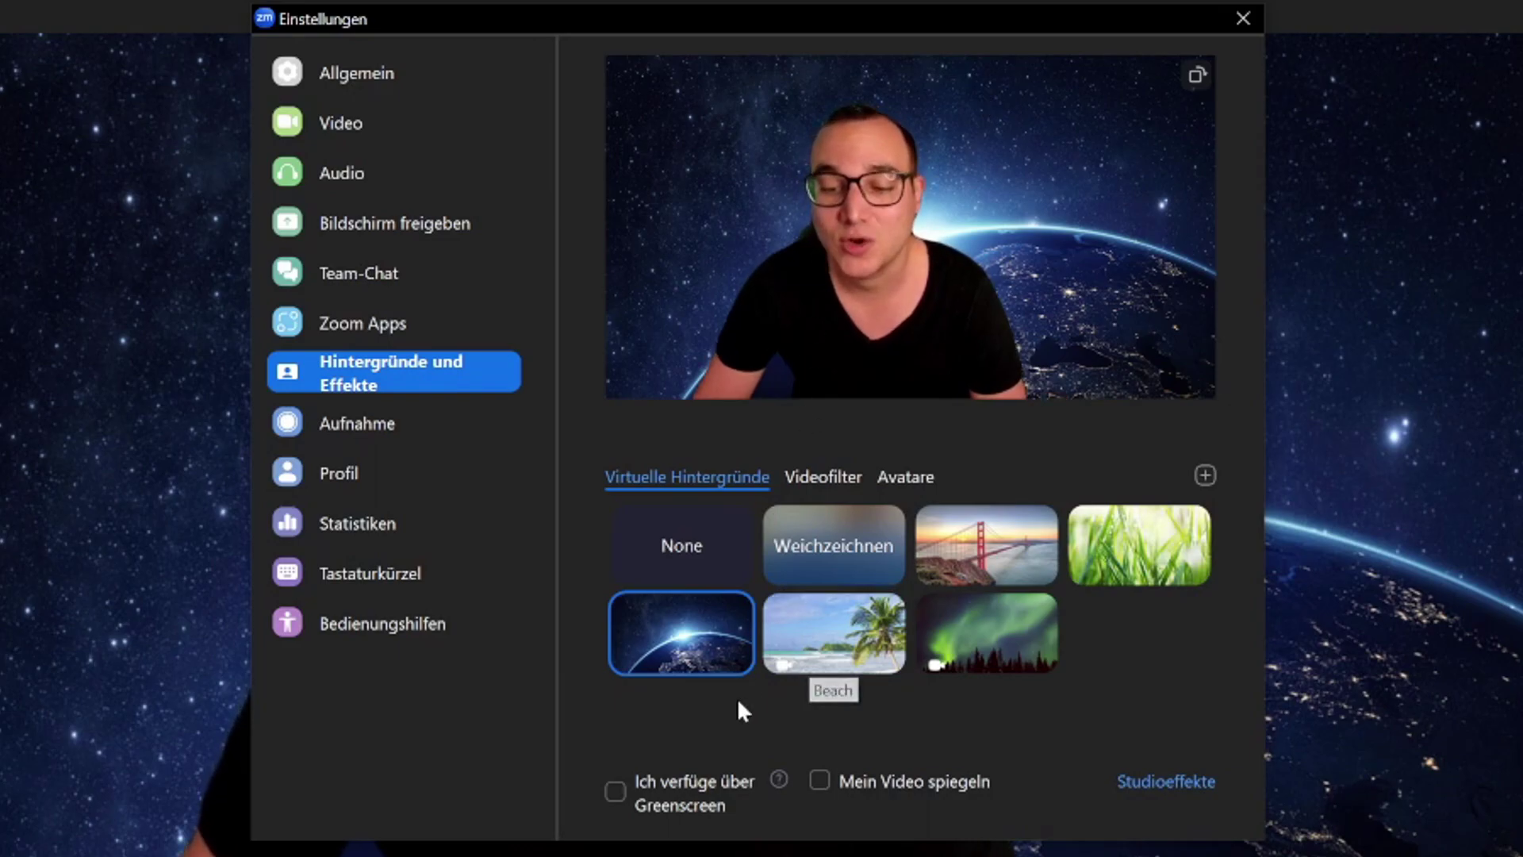
pyautogui.click(609, 788)
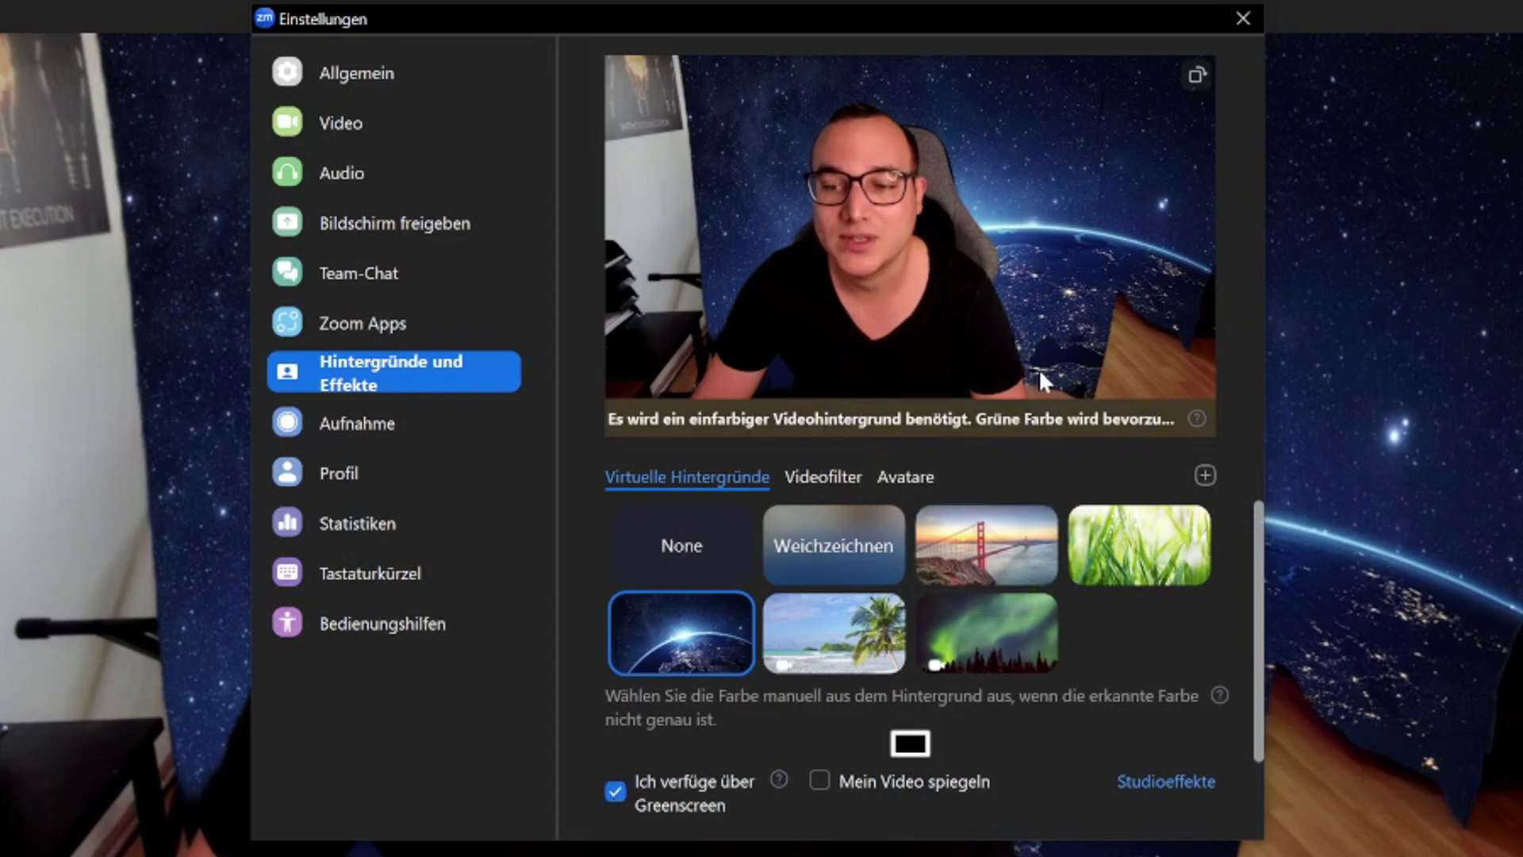
pyautogui.click(609, 789)
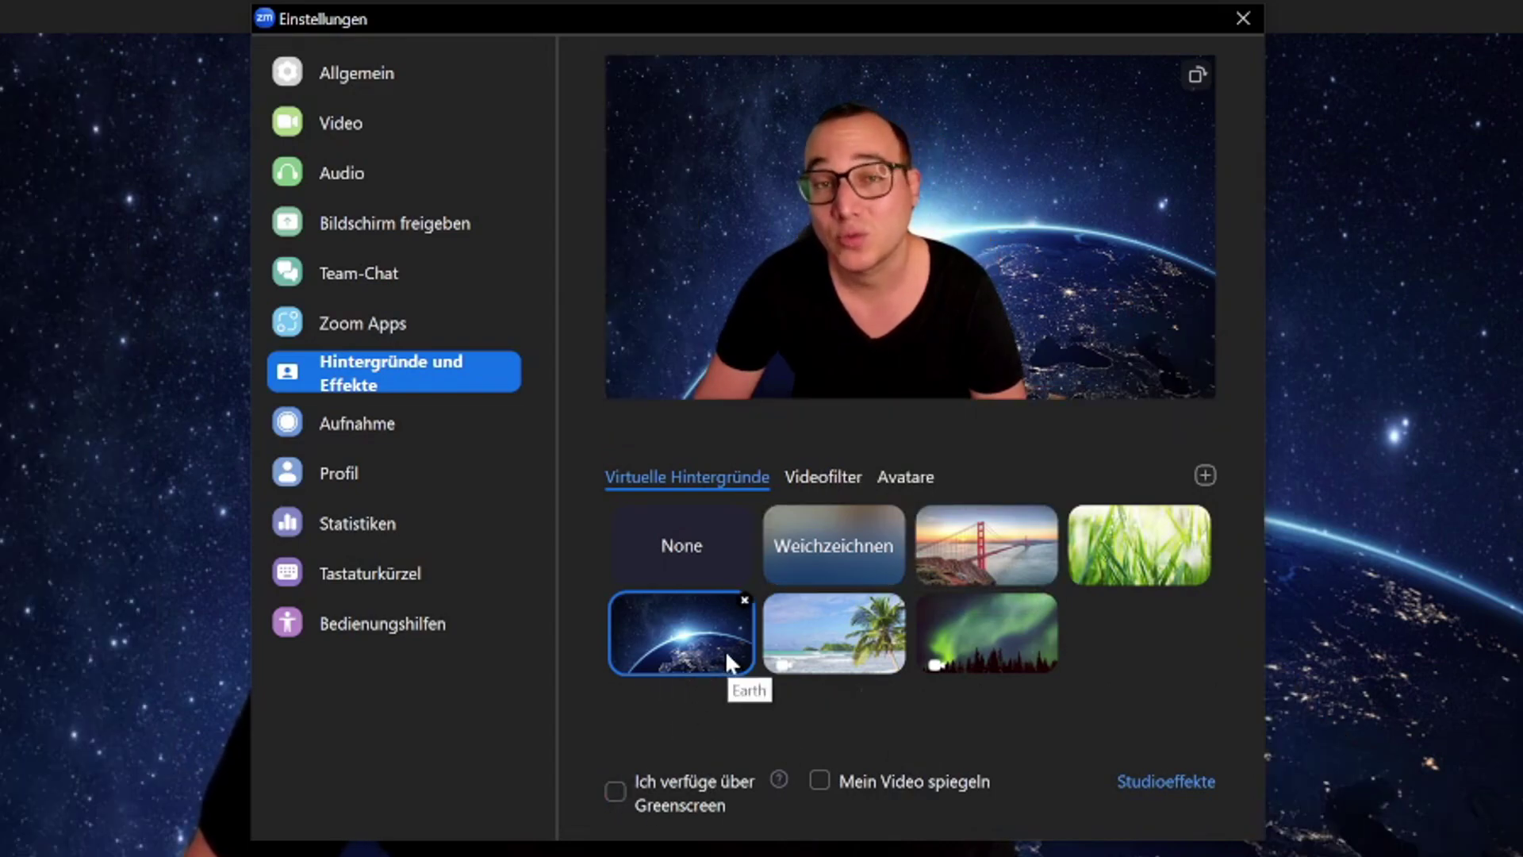
# Set the virtual background to Weichzeichnen and show the options for adding a custom image or video
pyautogui.click(846, 535)
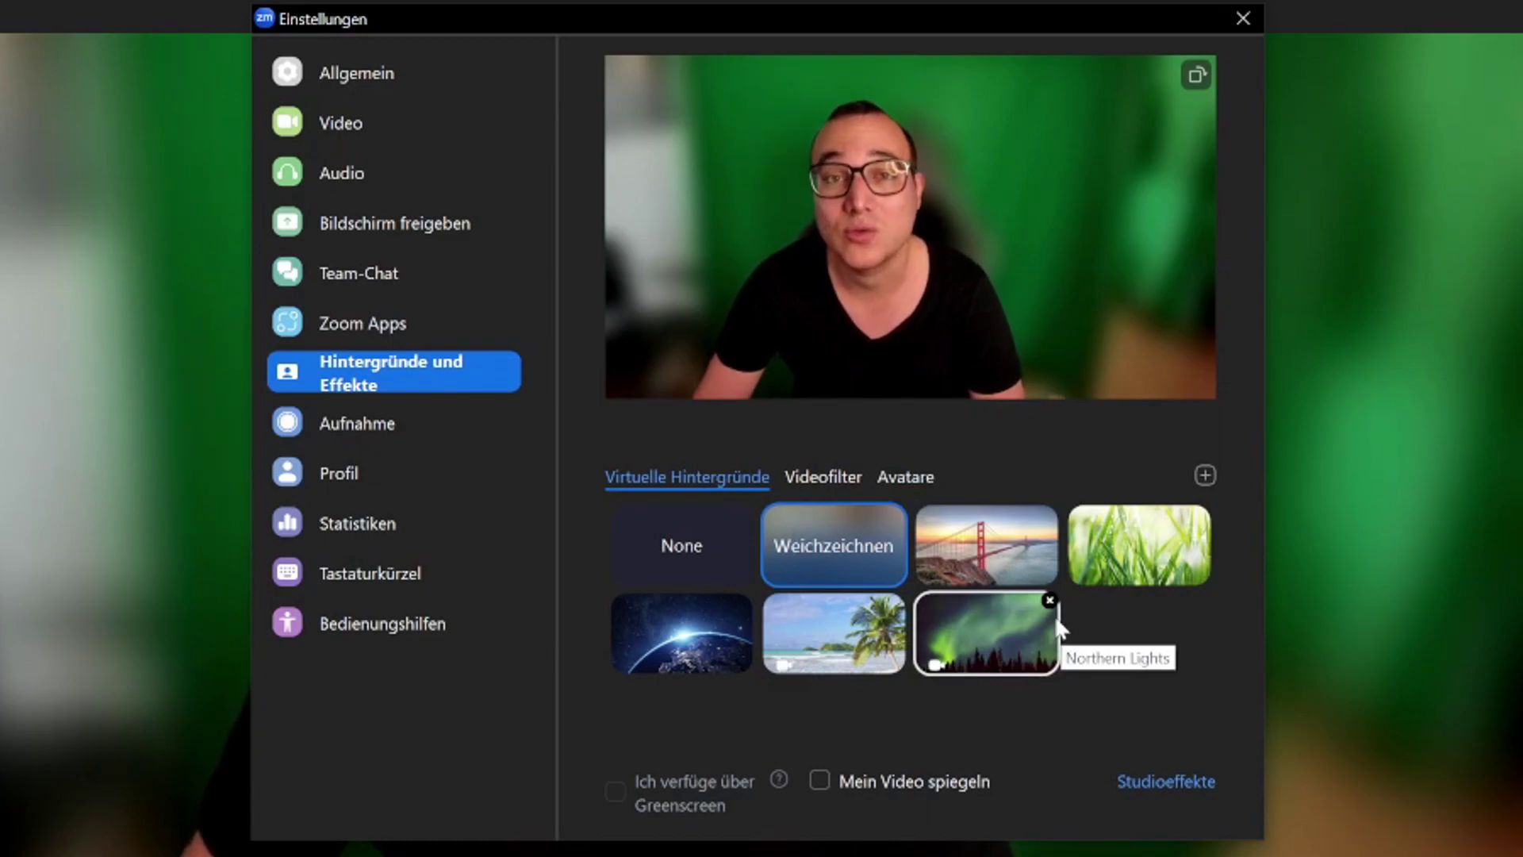
pyautogui.click(1204, 476)
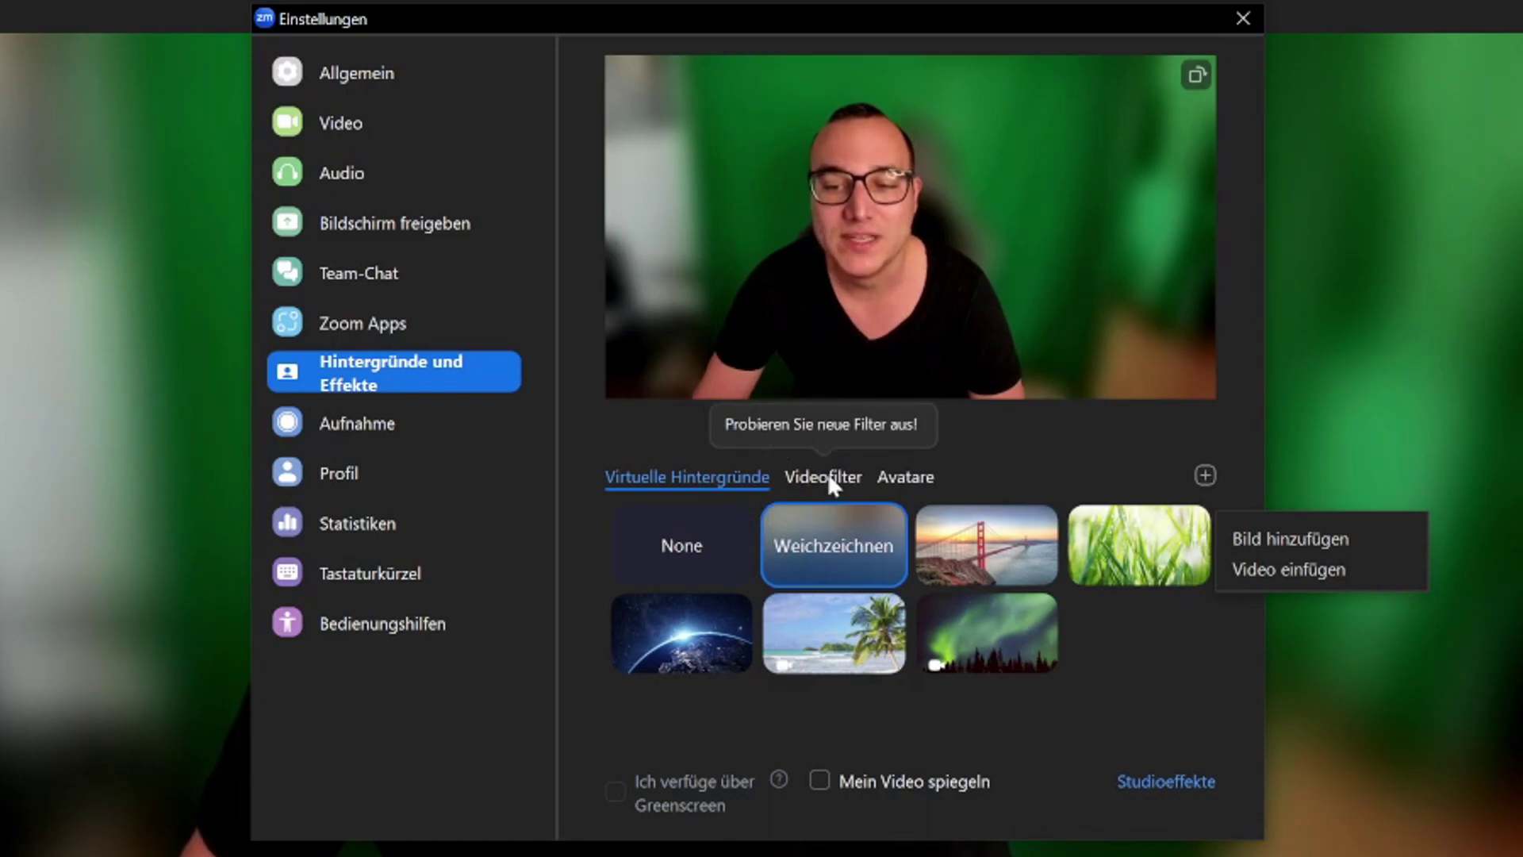
# Try several colour video filters, including Boost, Cinnamon and Sepia, and reset the filter to None
pyautogui.click(798, 477)
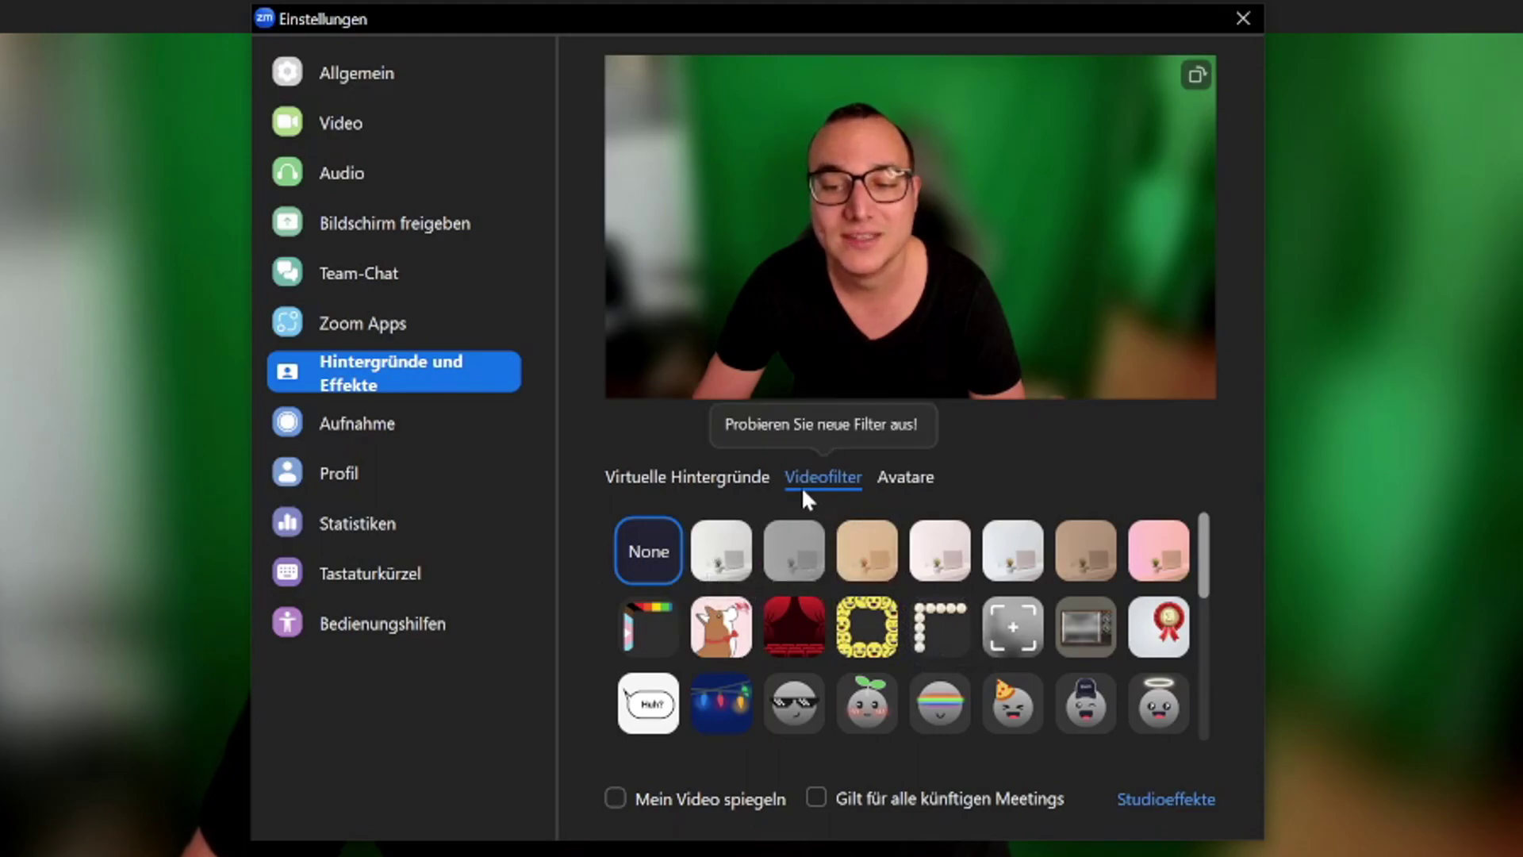
pyautogui.click(729, 572)
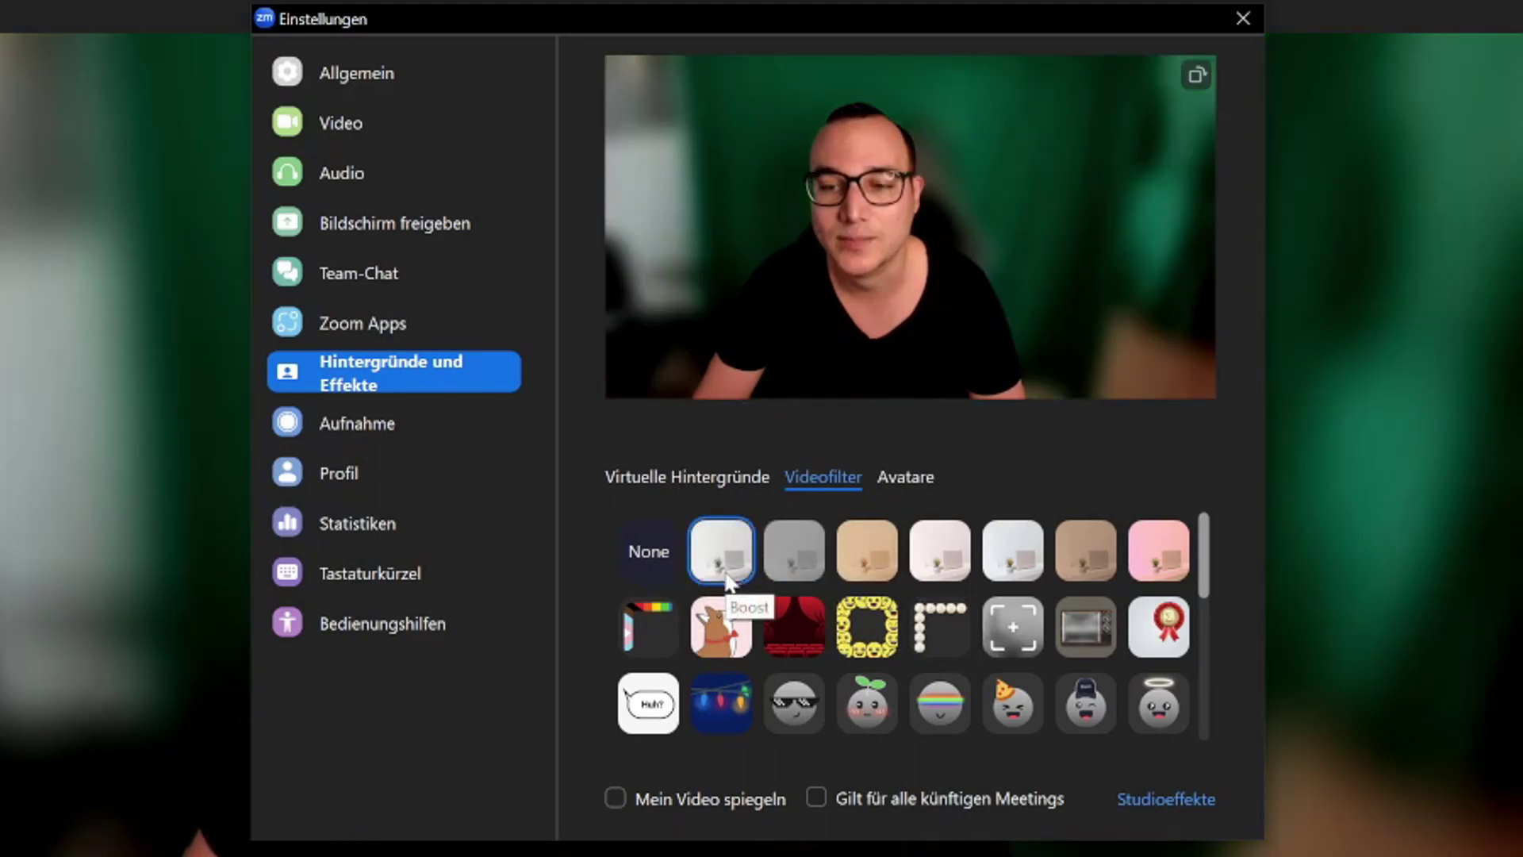
pyautogui.click(813, 567)
pyautogui.click(872, 557)
pyautogui.click(805, 555)
pyautogui.click(873, 559)
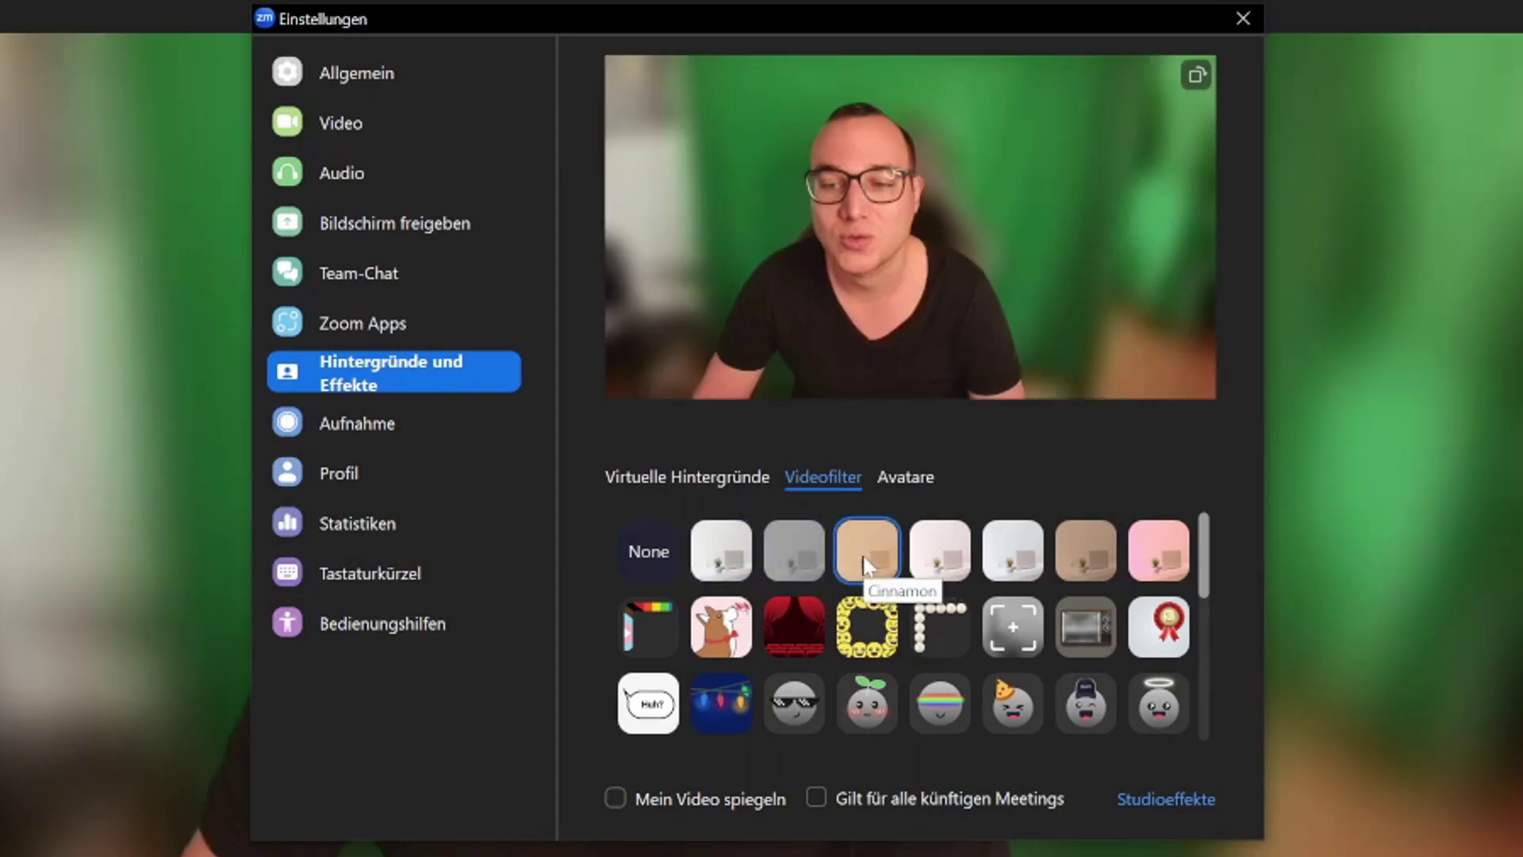
pyautogui.click(942, 560)
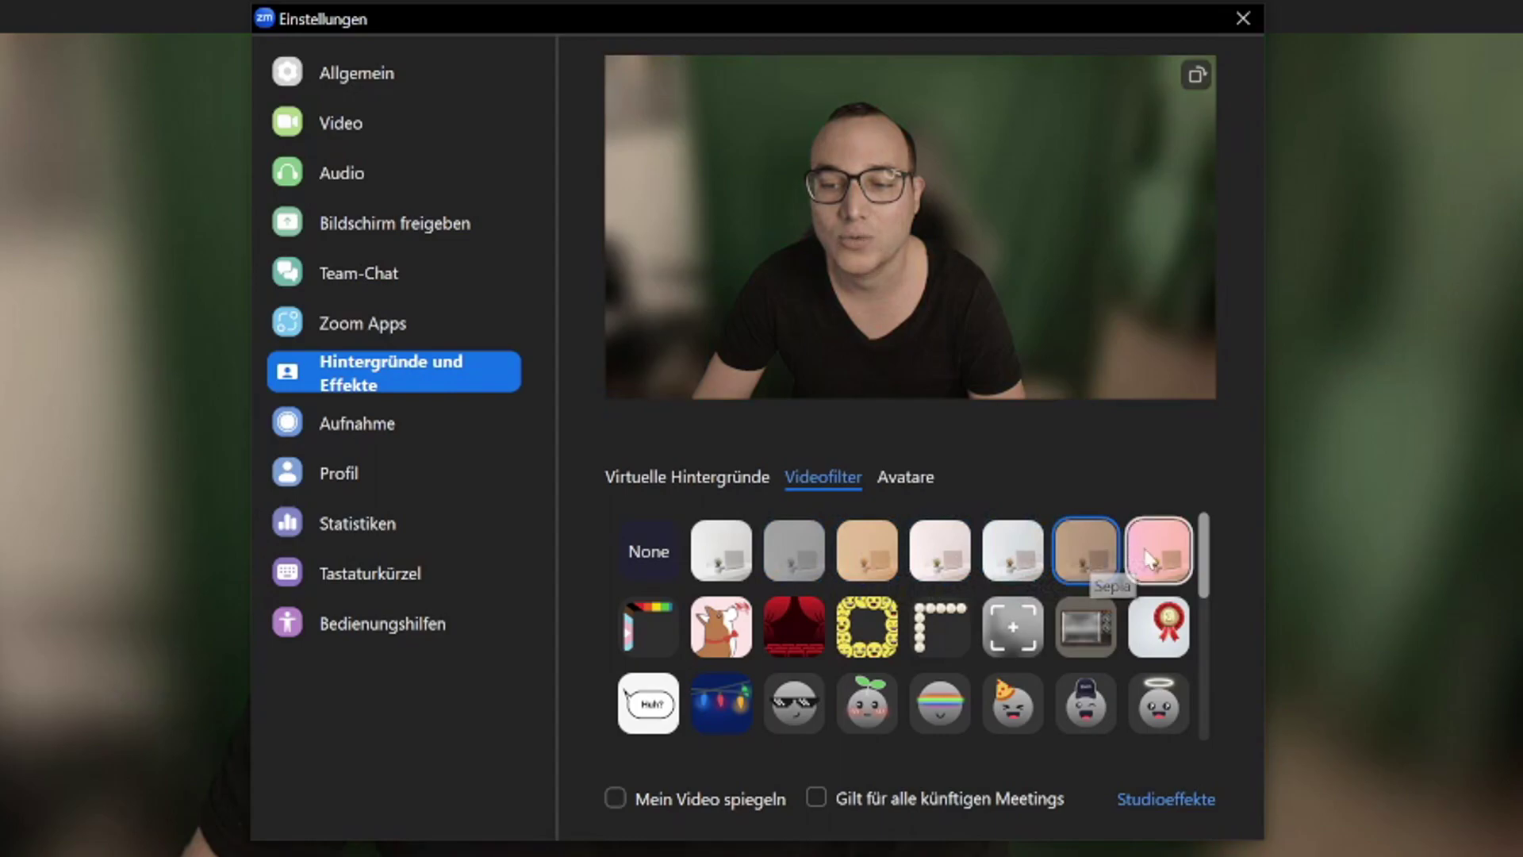
pyautogui.click(648, 551)
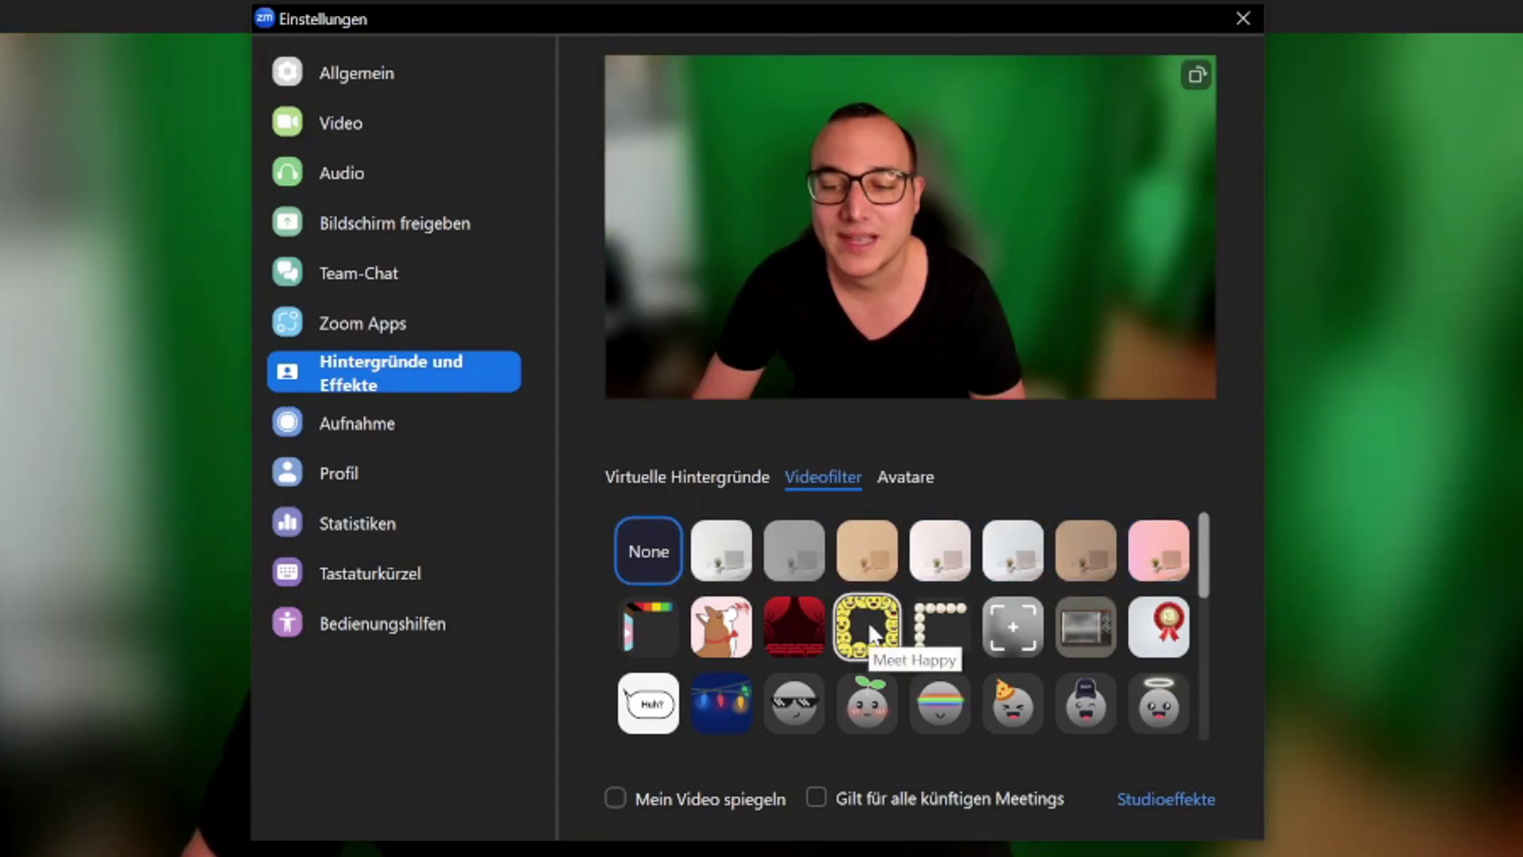
# Try decorative video filters such as Meet Happy, Pearlfection and Bird on Branch, and reset the filter to None
pyautogui.click(870, 617)
pyautogui.click(789, 626)
pyautogui.click(936, 622)
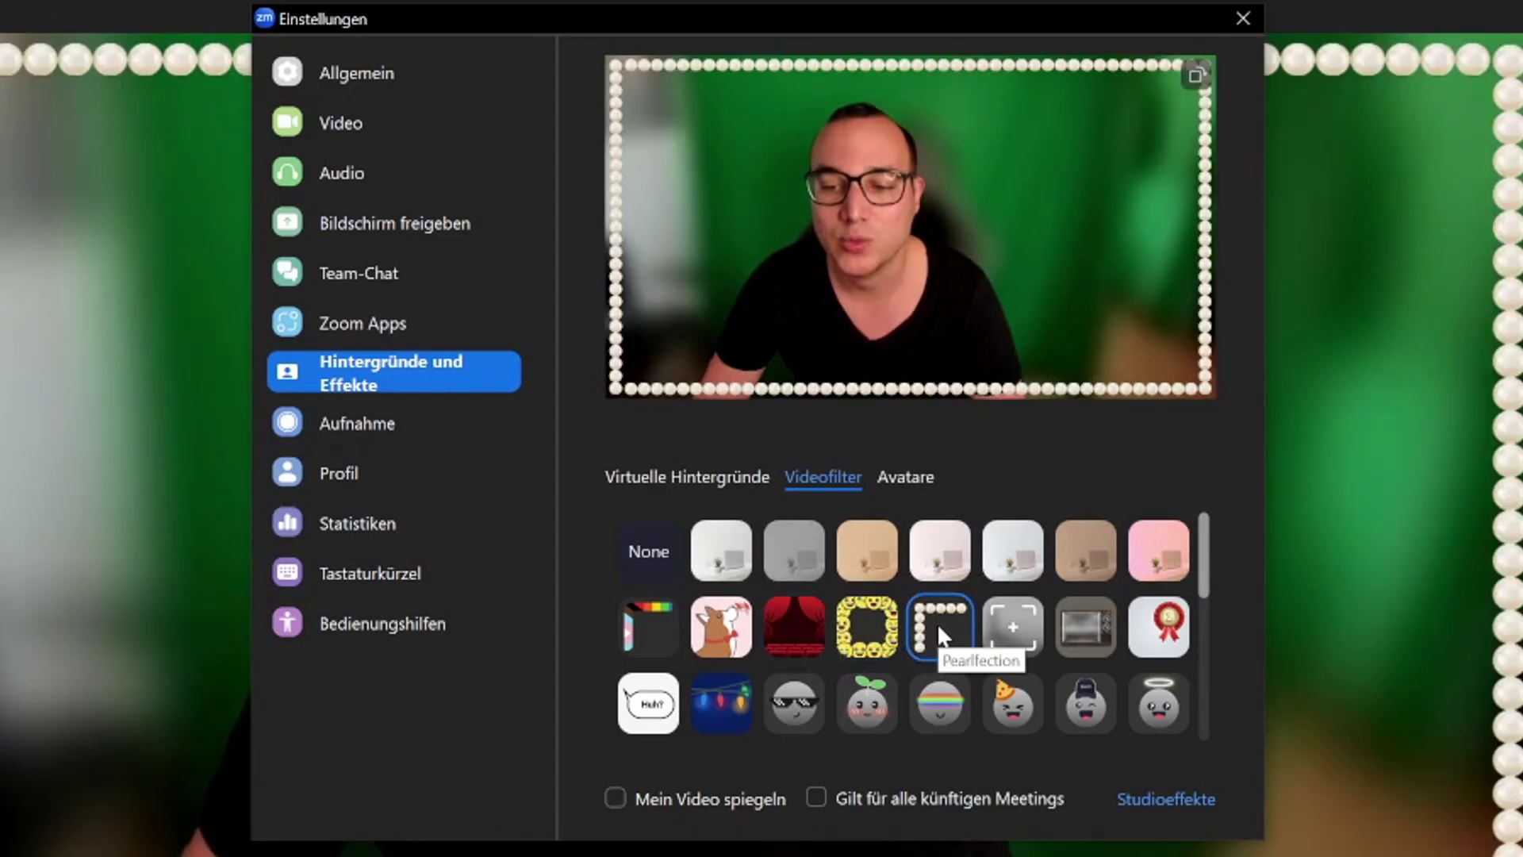
pyautogui.scroll(-3, 936, 622)
pyautogui.click(869, 666)
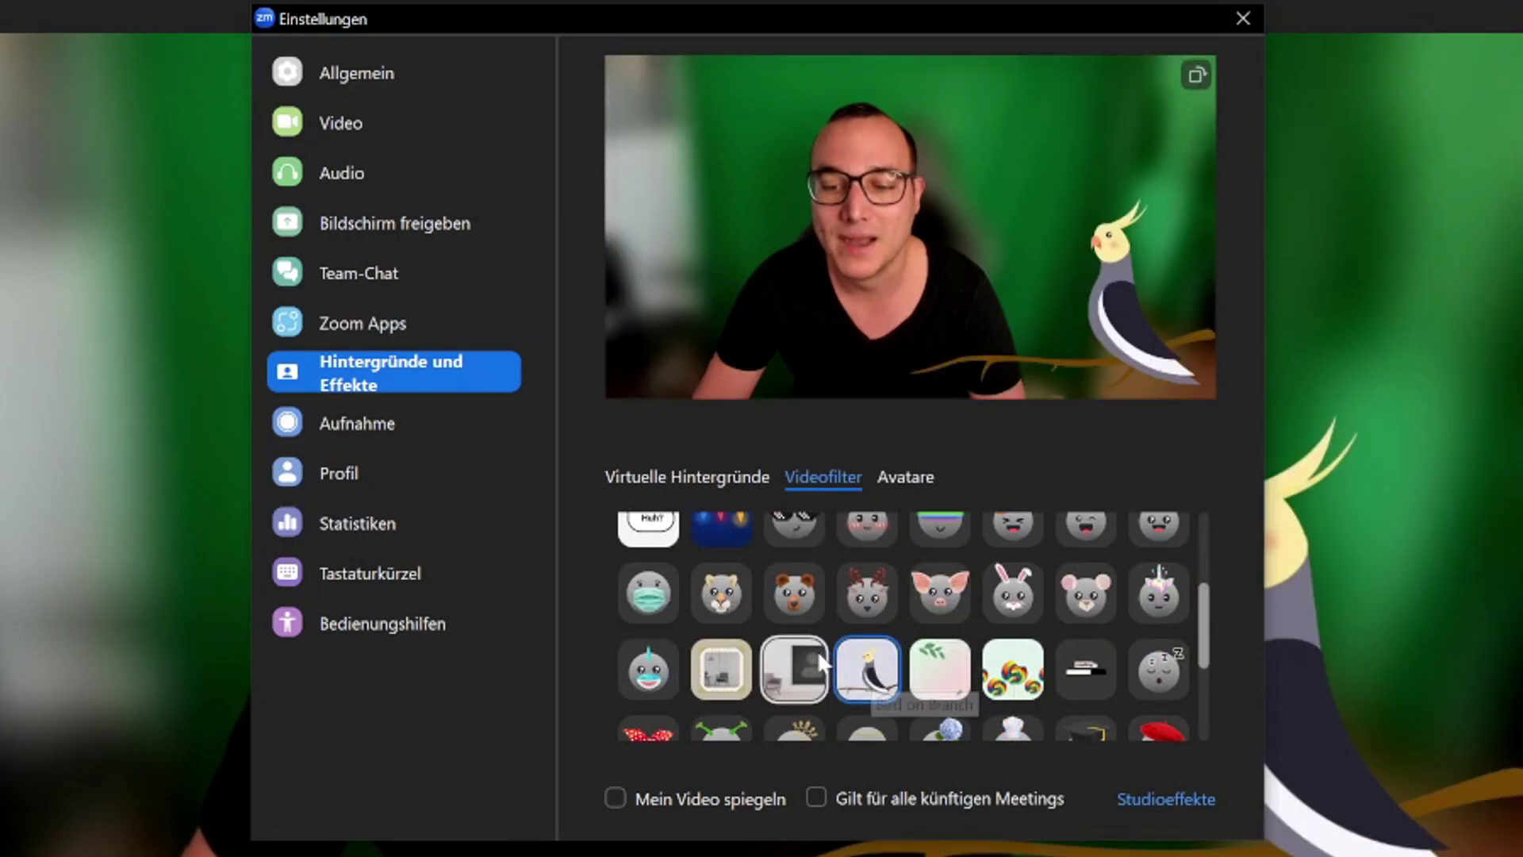
pyautogui.scroll(3, 813, 644)
pyautogui.click(678, 578)
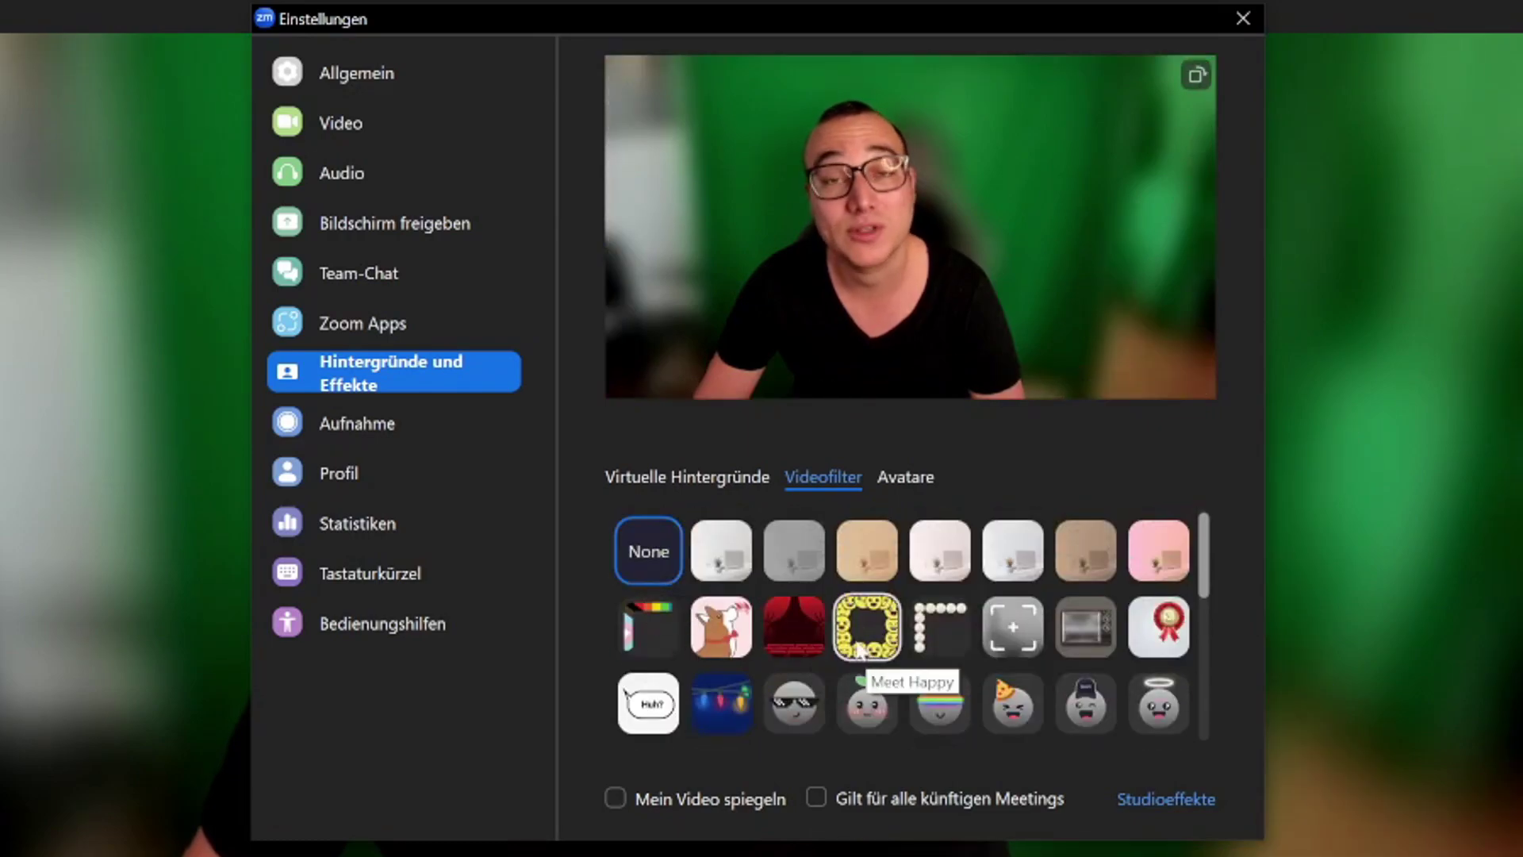
# Browse the remaining video filters, and show the avatars with the avatar creation hint dismissed
pyautogui.scroll(-3, 820, 620)
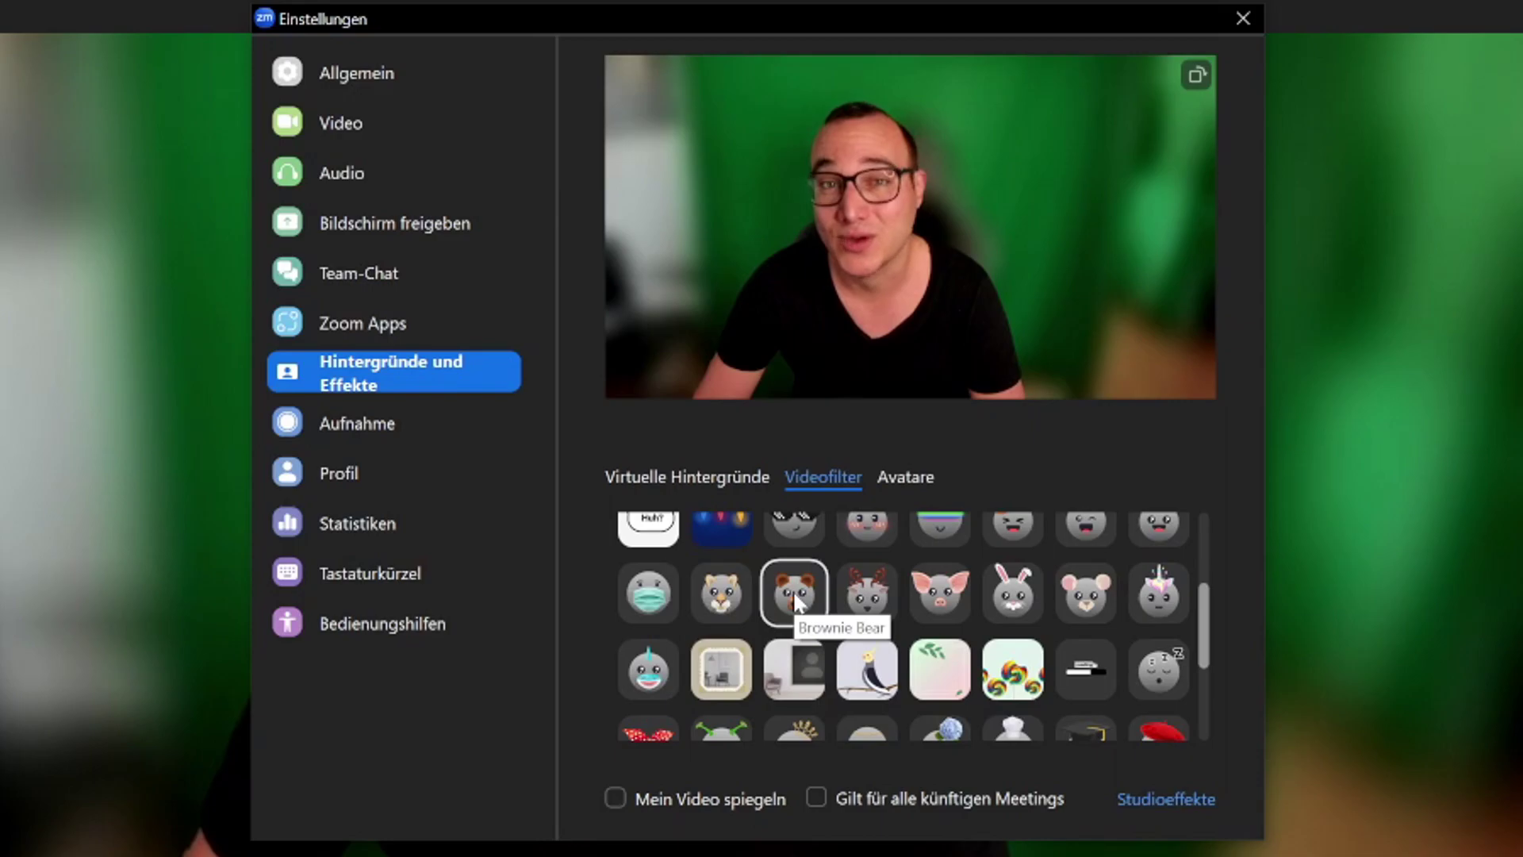
pyautogui.scroll(-3, 793, 626)
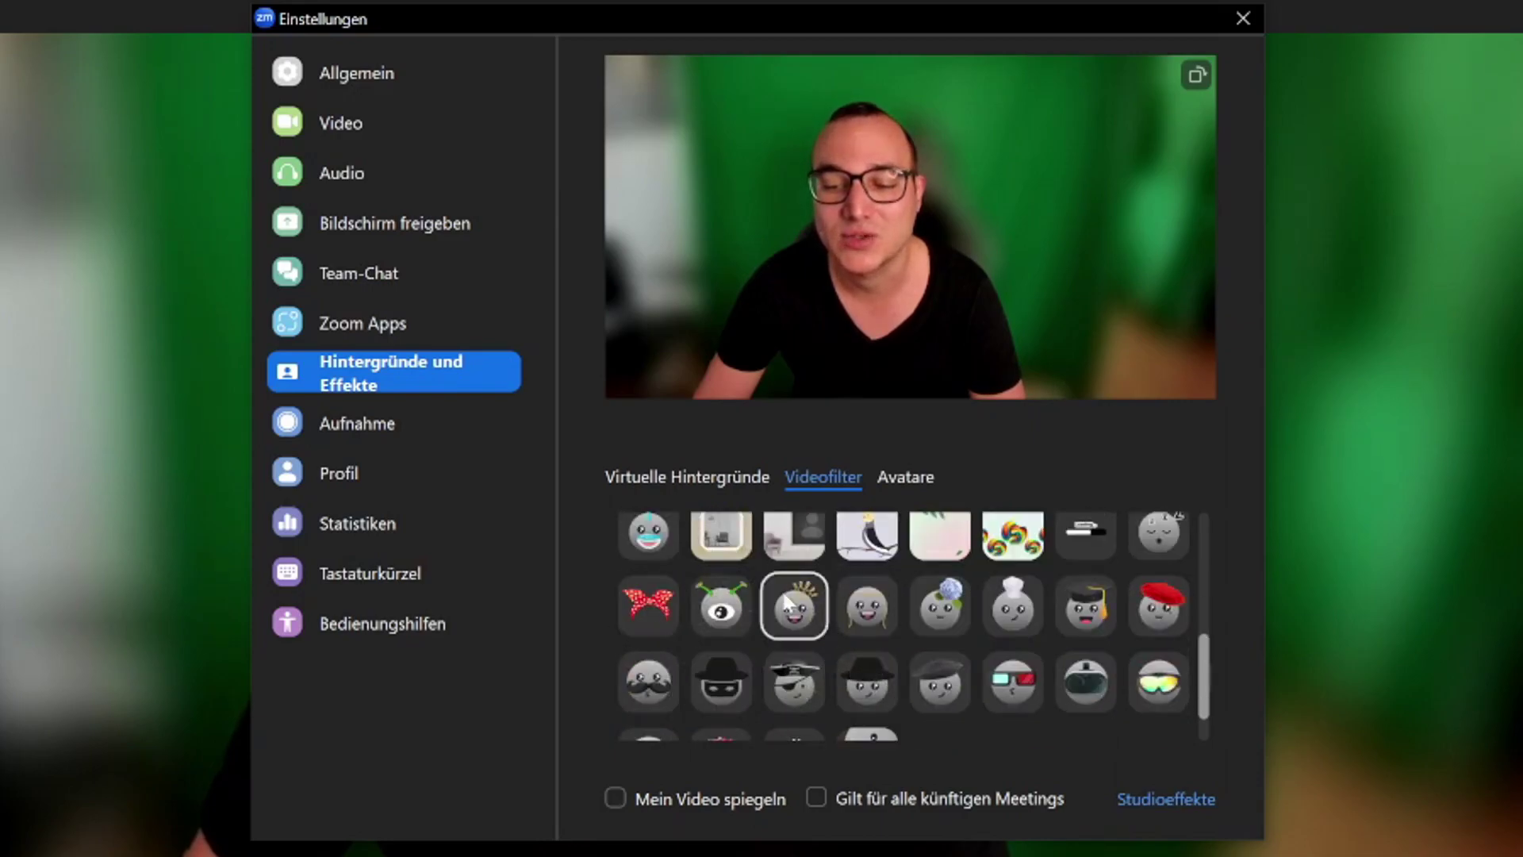
pyautogui.scroll(6, 782, 654)
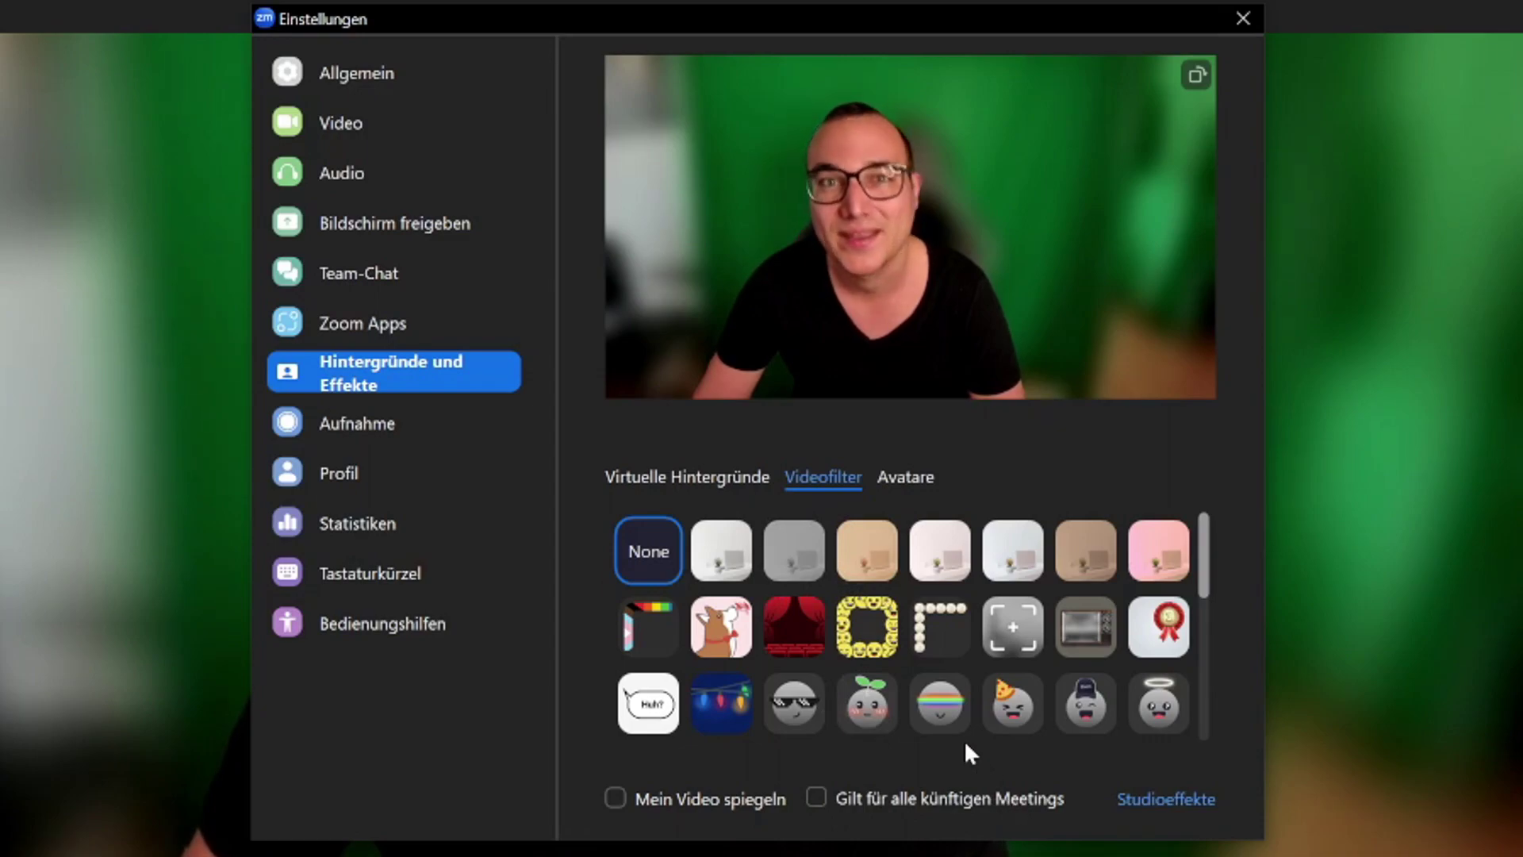
pyautogui.click(905, 478)
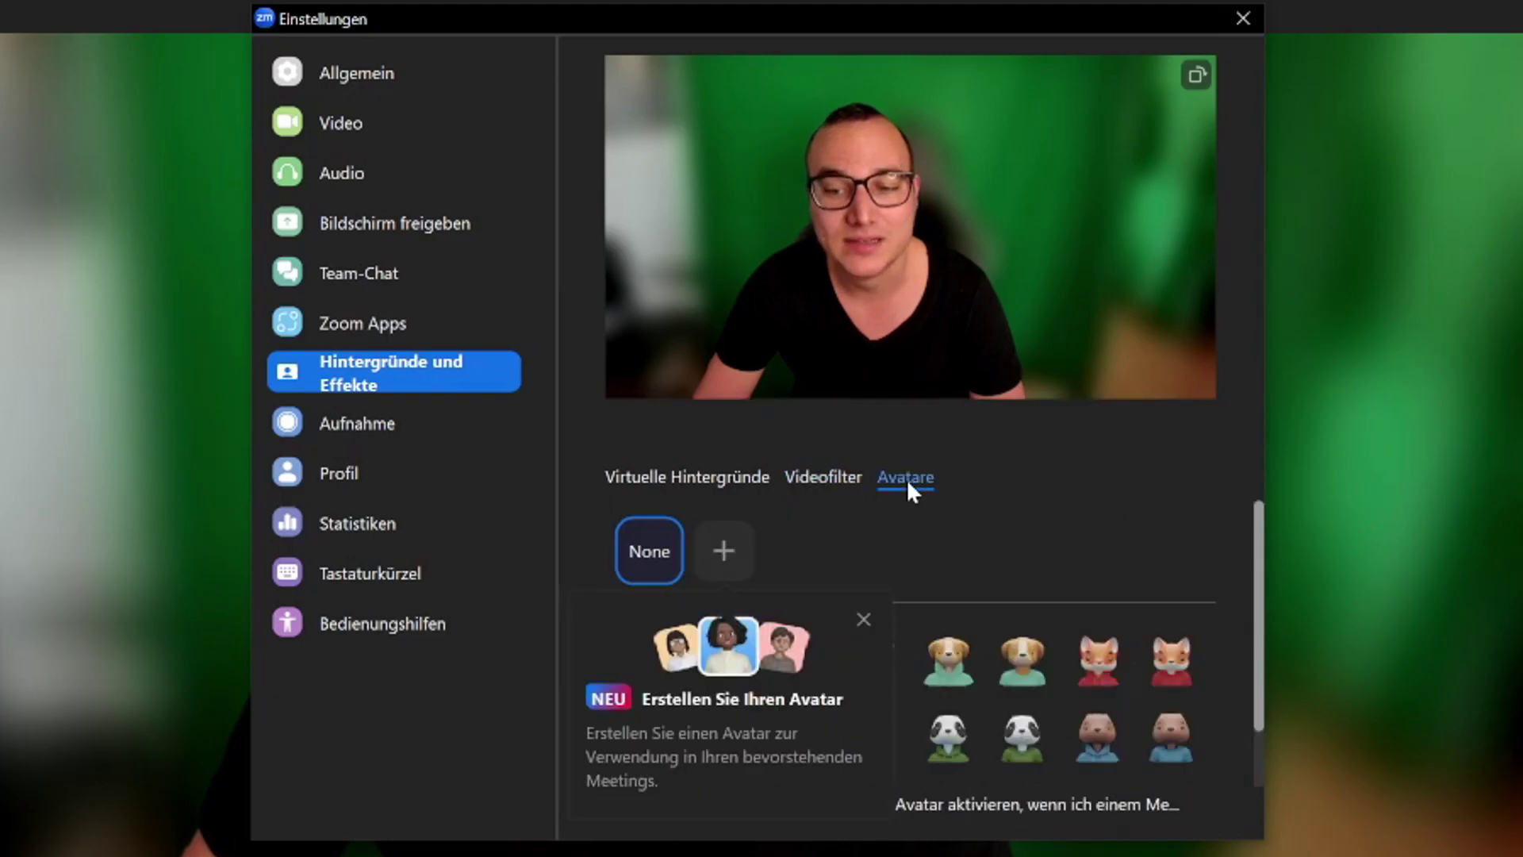
pyautogui.click(863, 619)
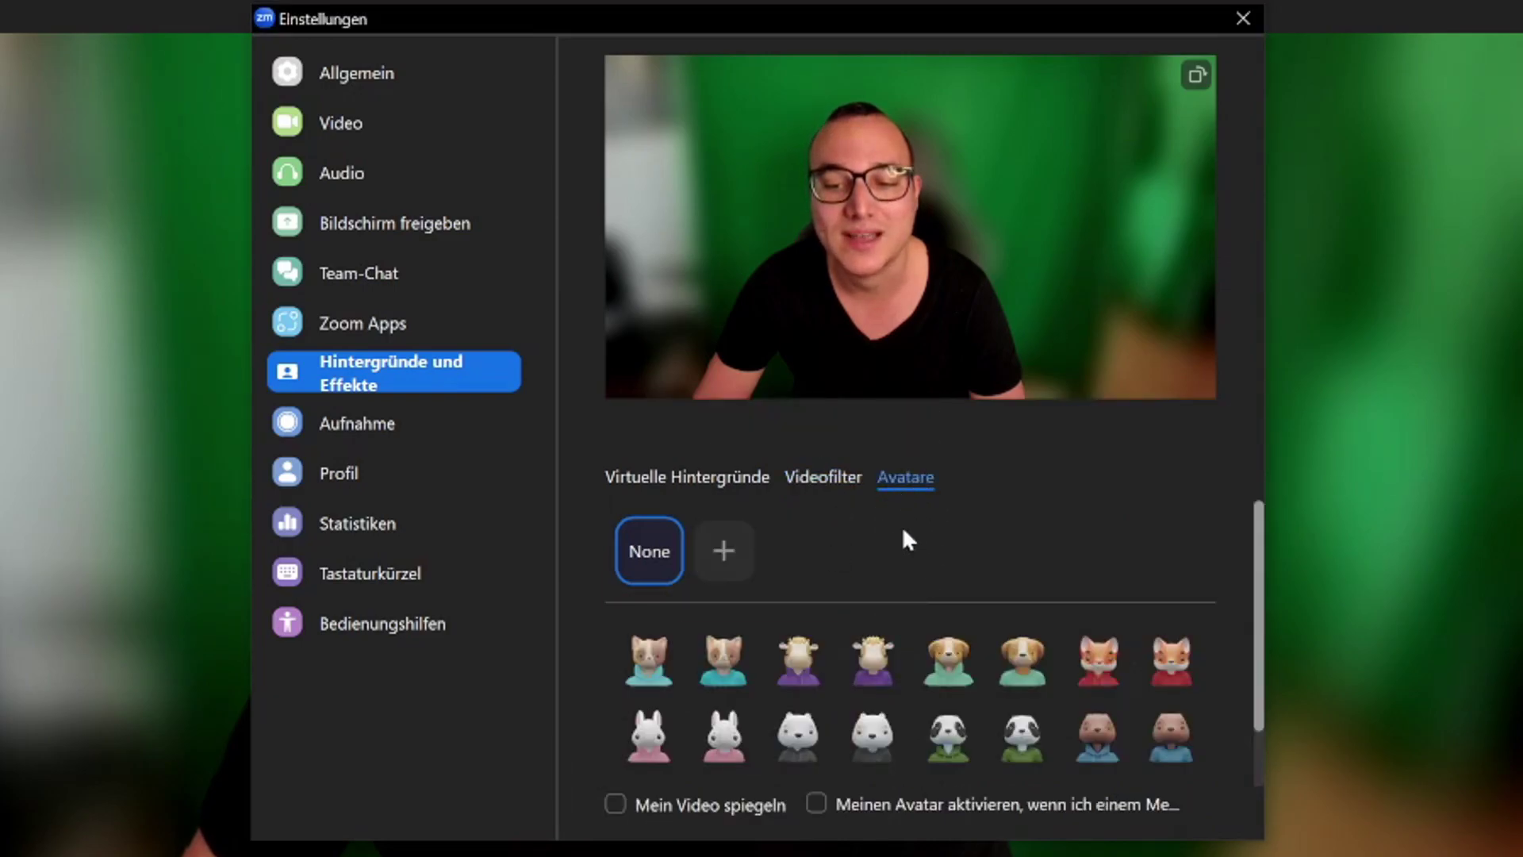
# Try the polar bear avatar with the dark hoodie on the live video
pyautogui.scroll(-1, 682, 655)
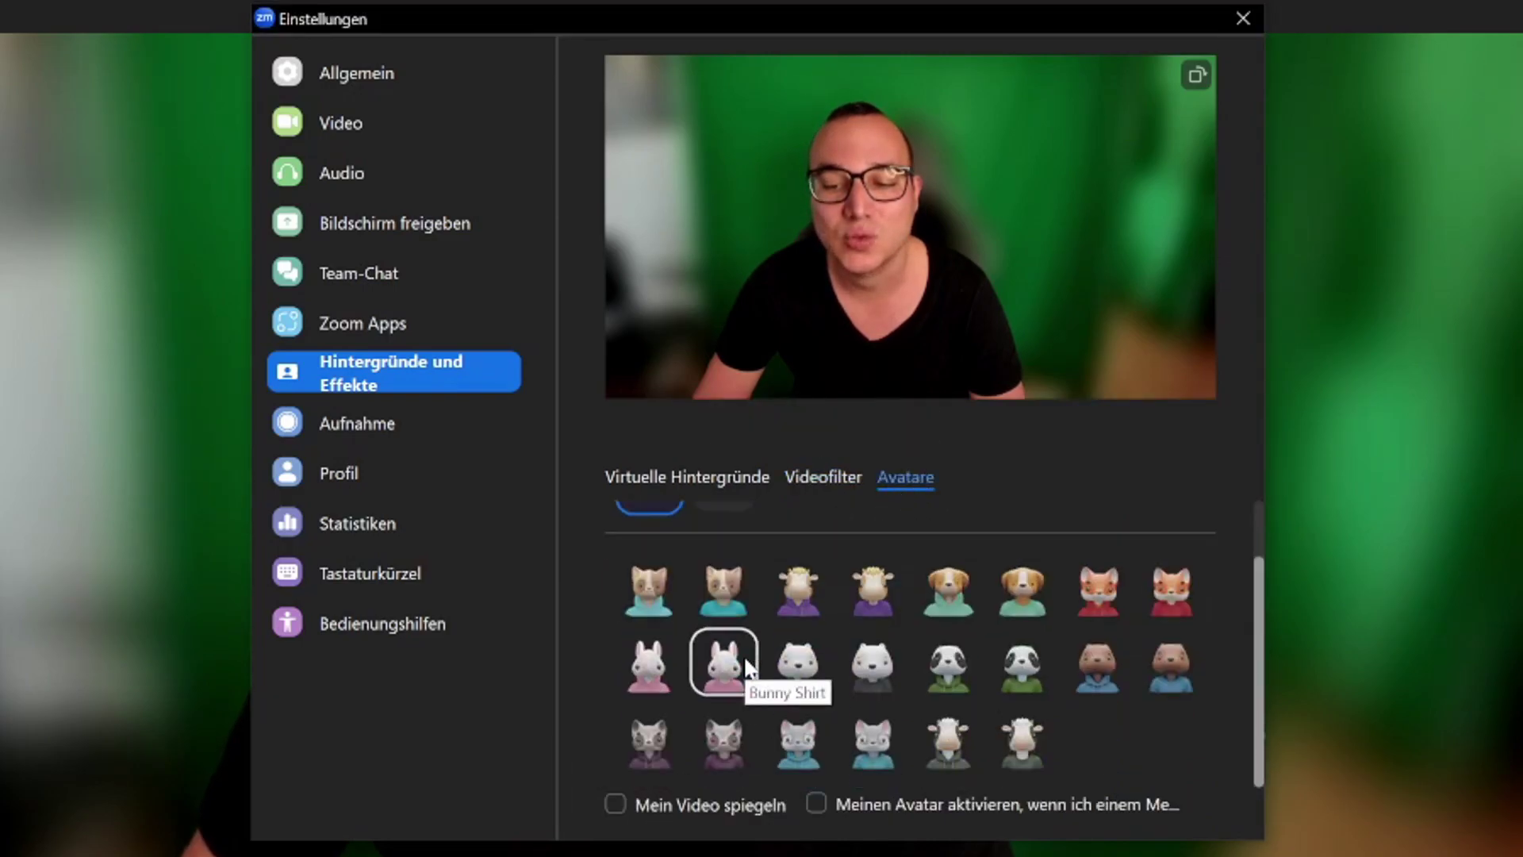
pyautogui.click(800, 665)
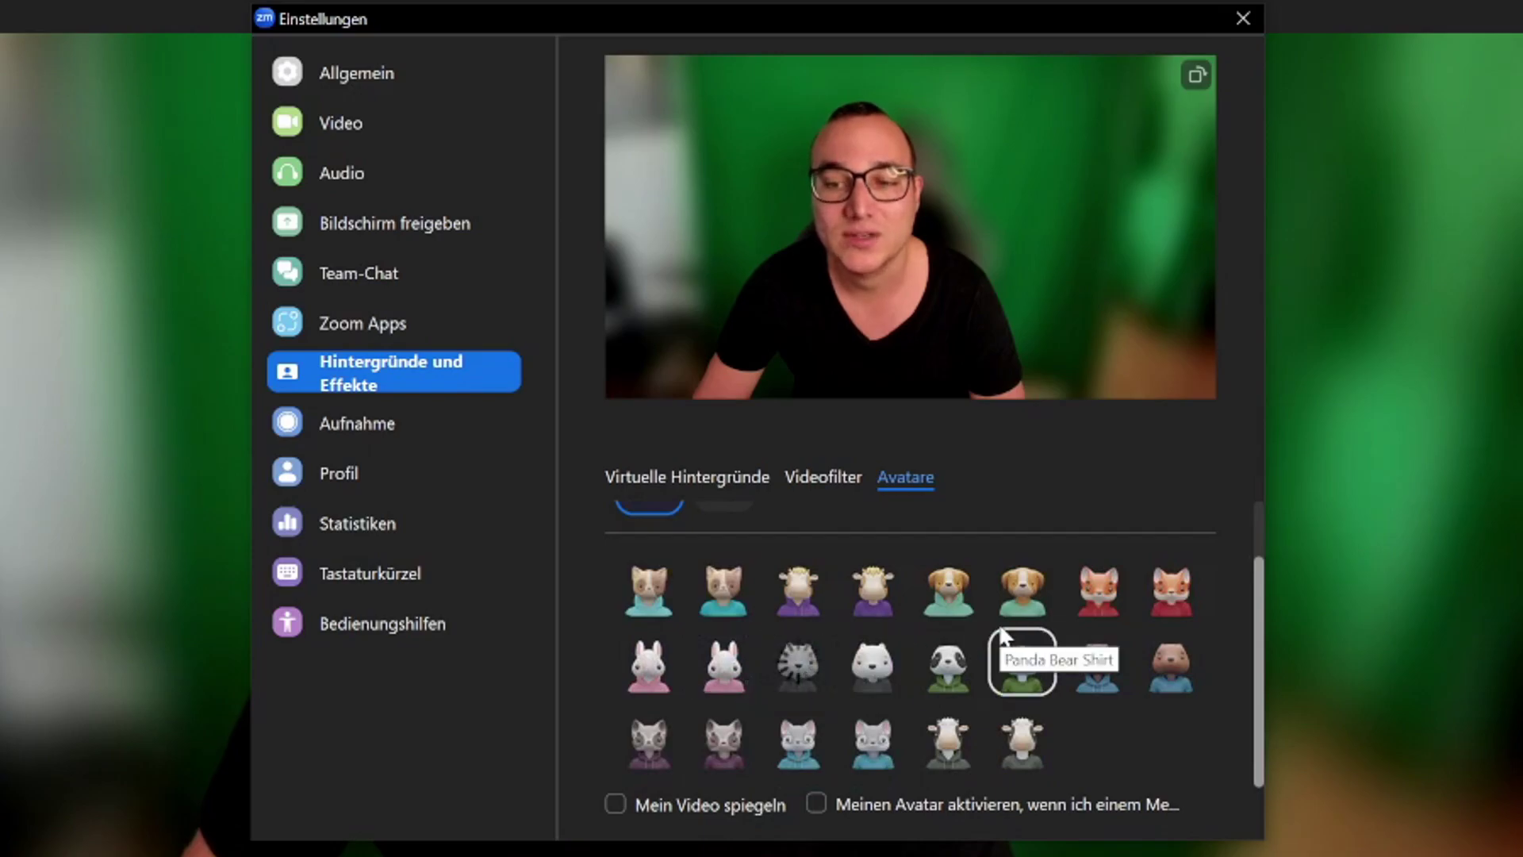
pyautogui.click(734, 604)
pyautogui.click(996, 738)
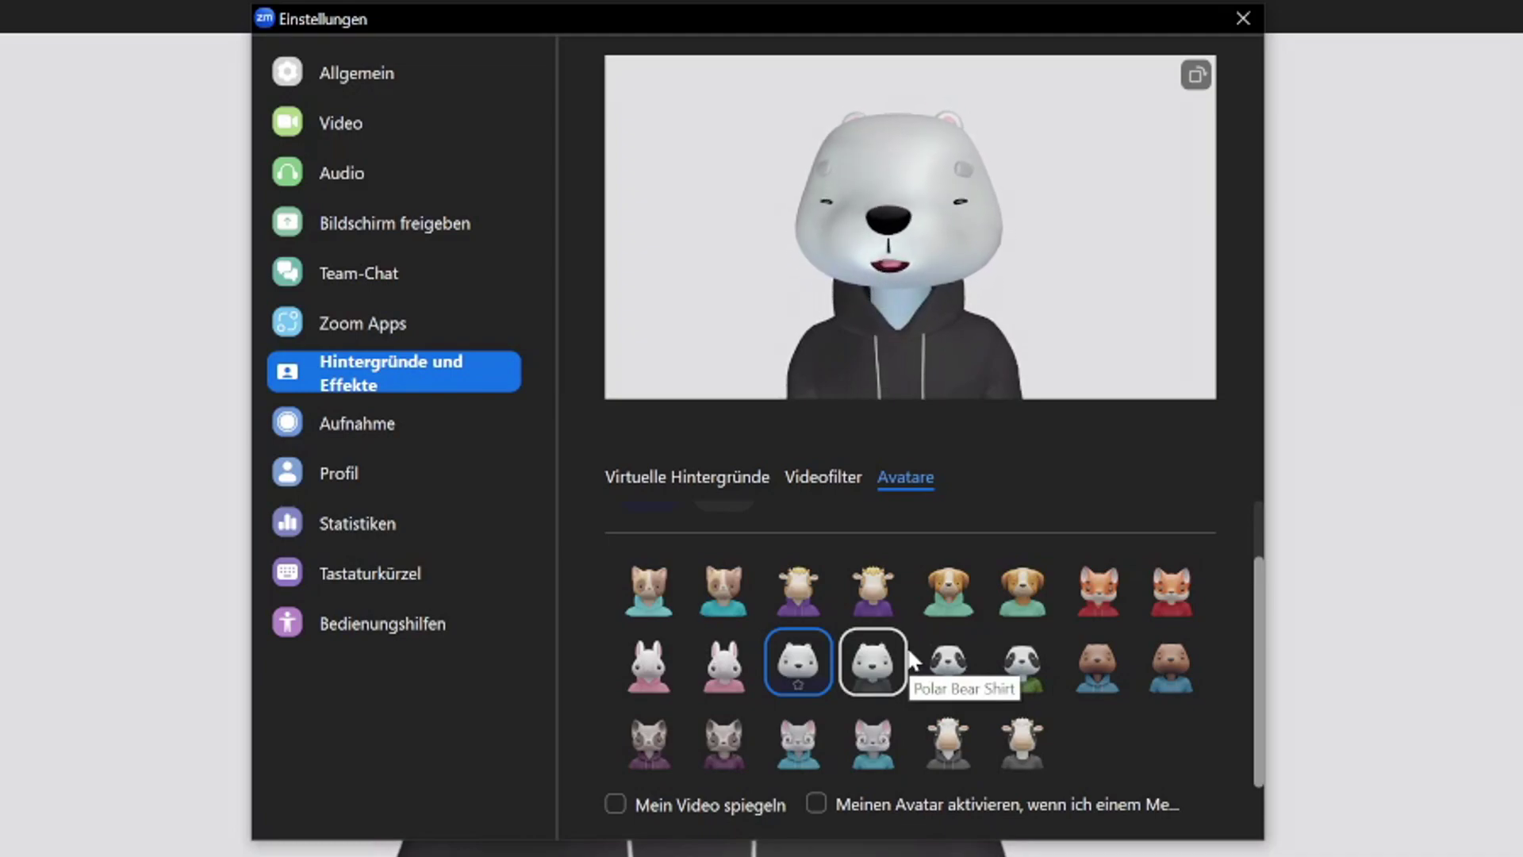
# Test a lighter skin tone in the Avatar-Generator without saving it, and reset the avatar to None
pyautogui.scroll(1, 910, 660)
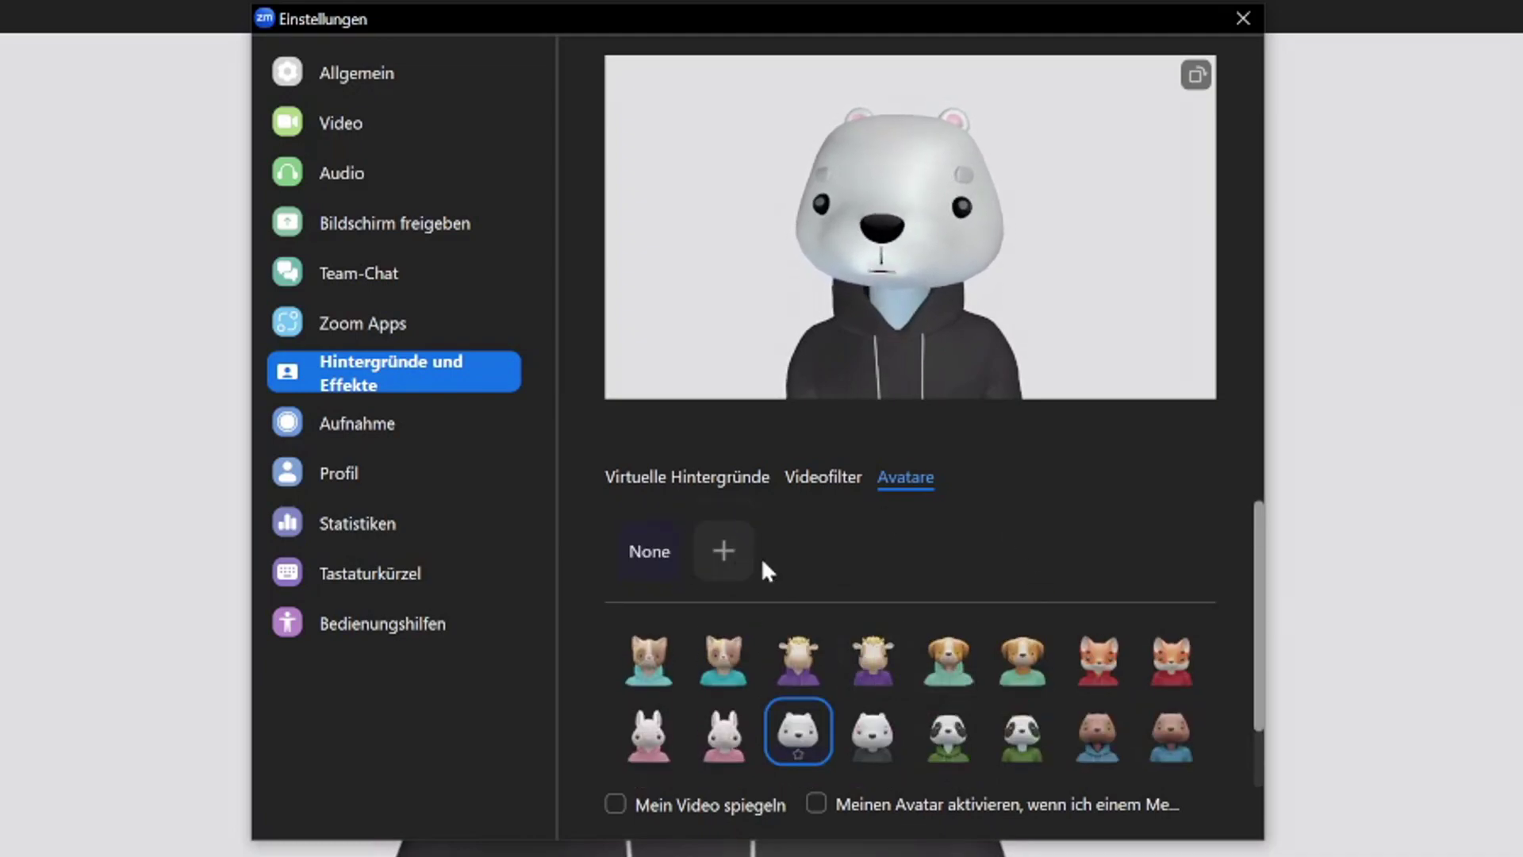
pyautogui.click(737, 554)
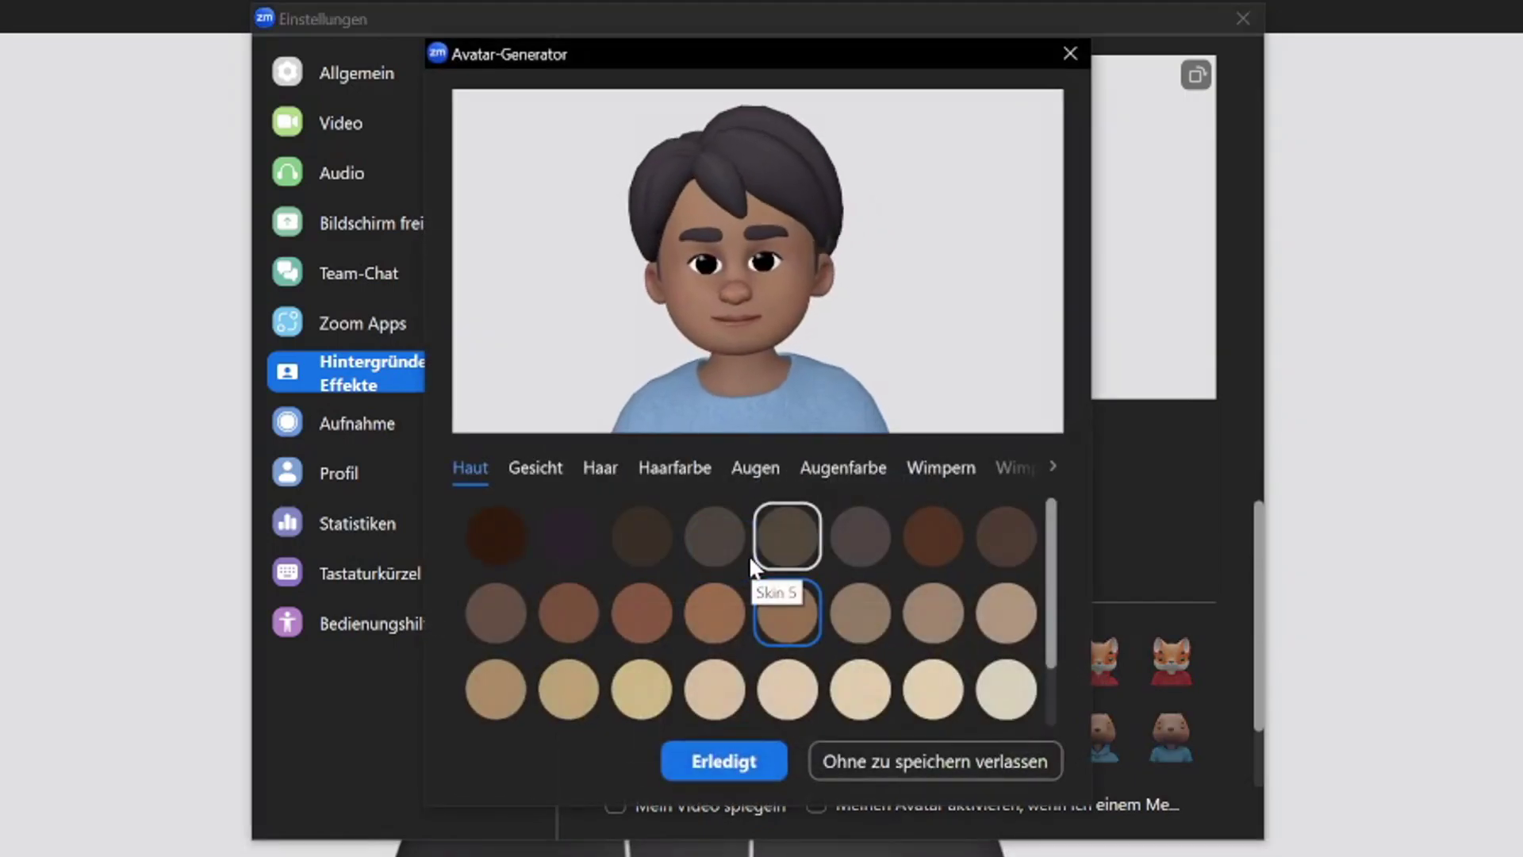
pyautogui.scroll(-1, 801, 579)
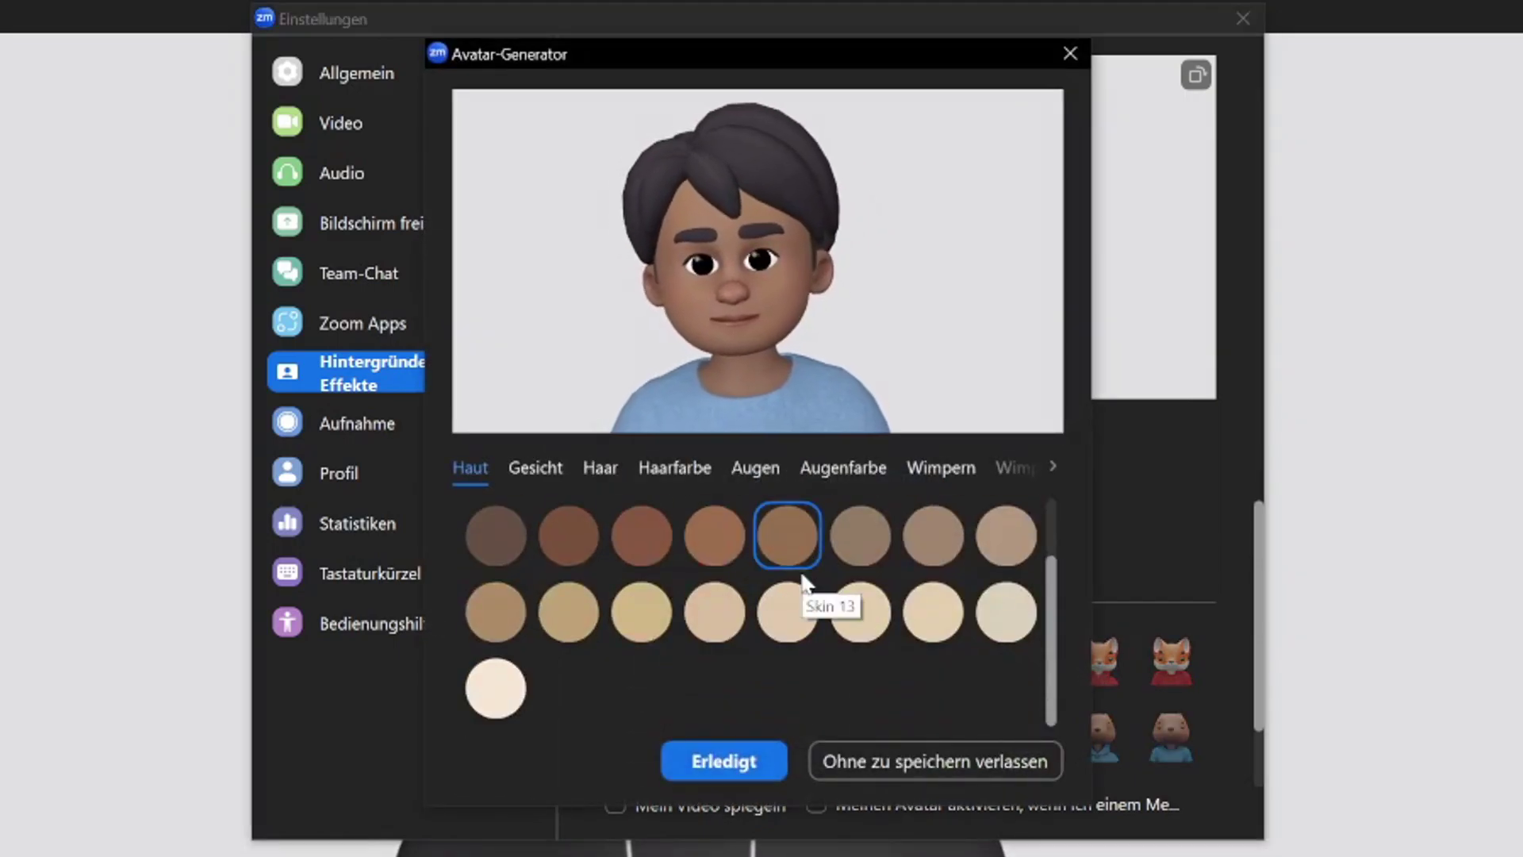
pyautogui.click(646, 620)
pyautogui.click(714, 611)
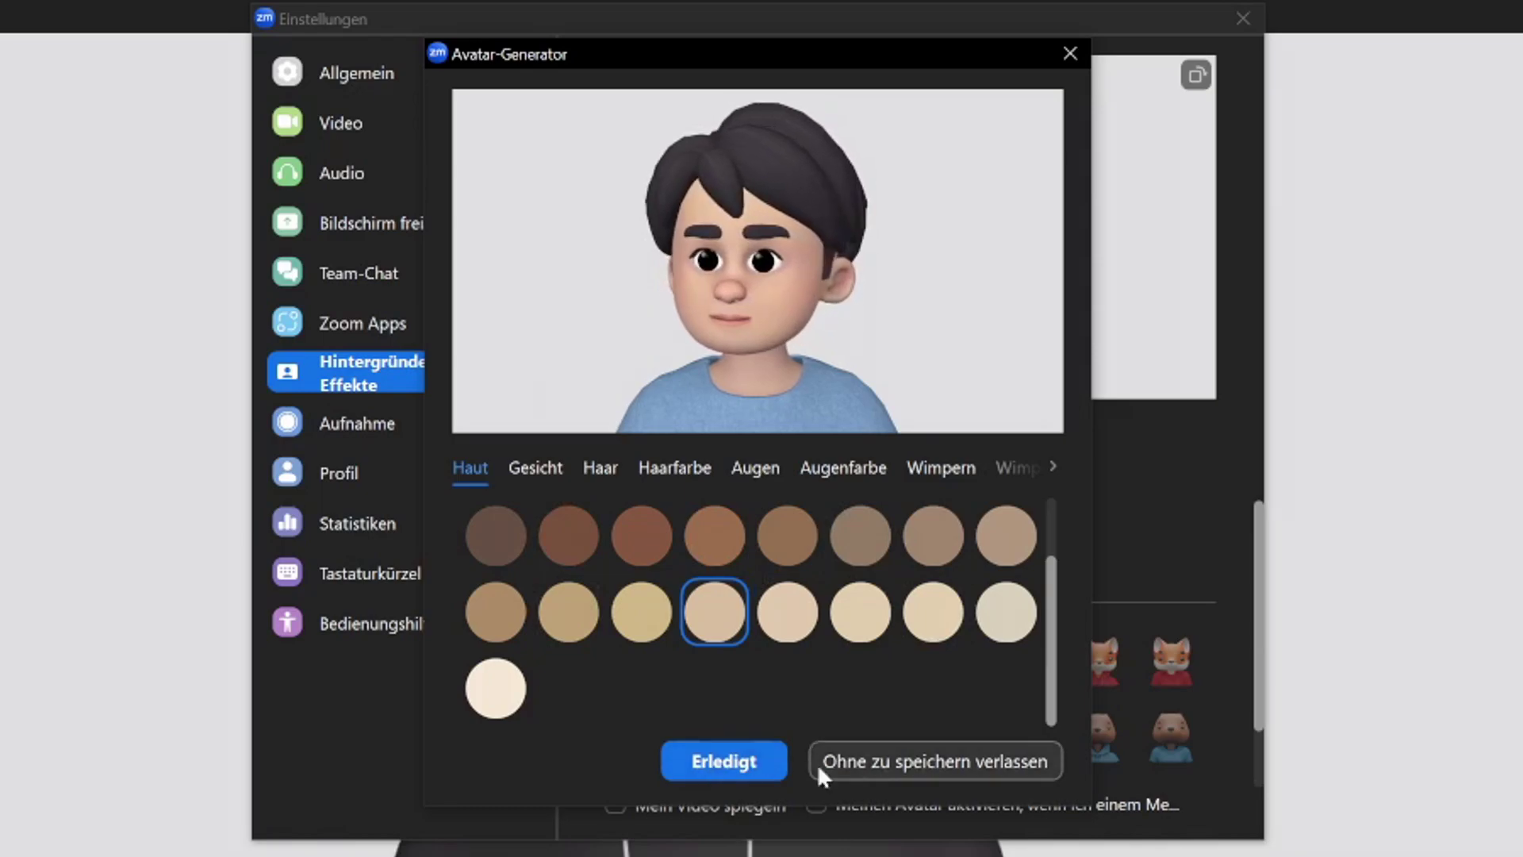
pyautogui.click(884, 760)
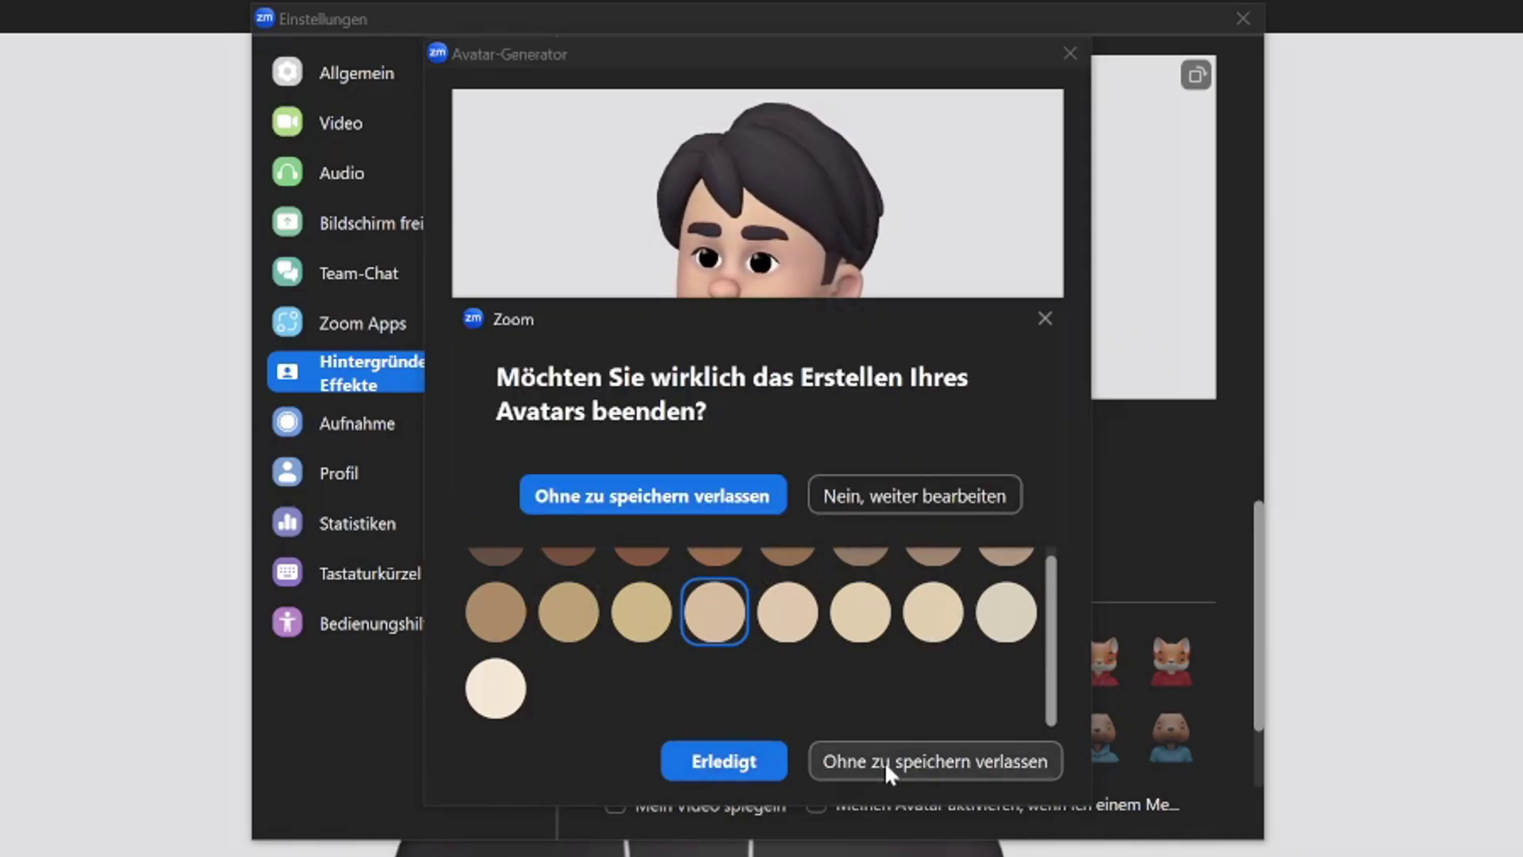
pyautogui.click(702, 498)
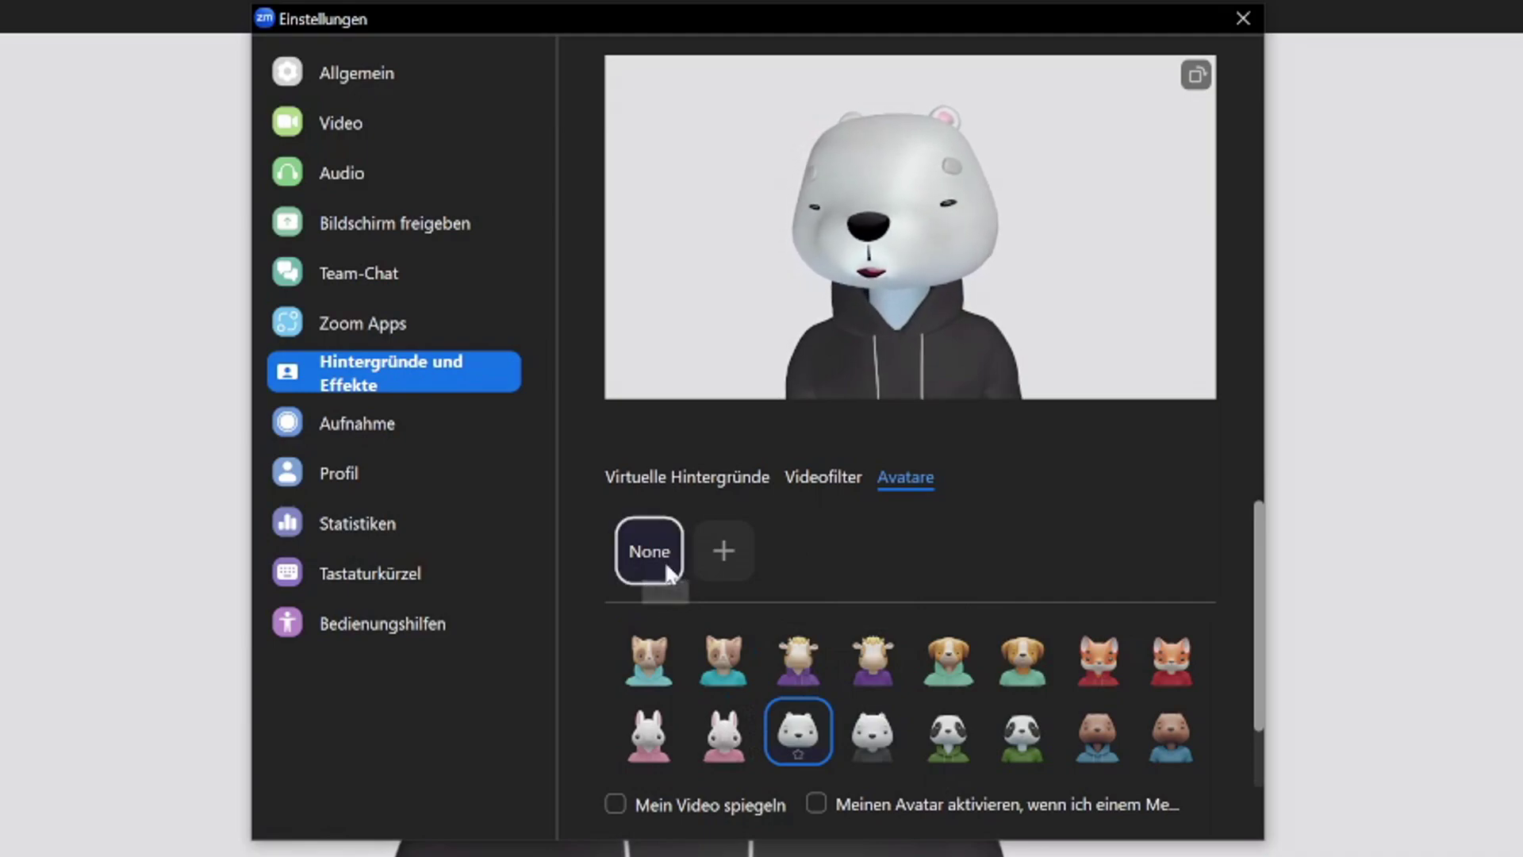
pyautogui.click(640, 561)
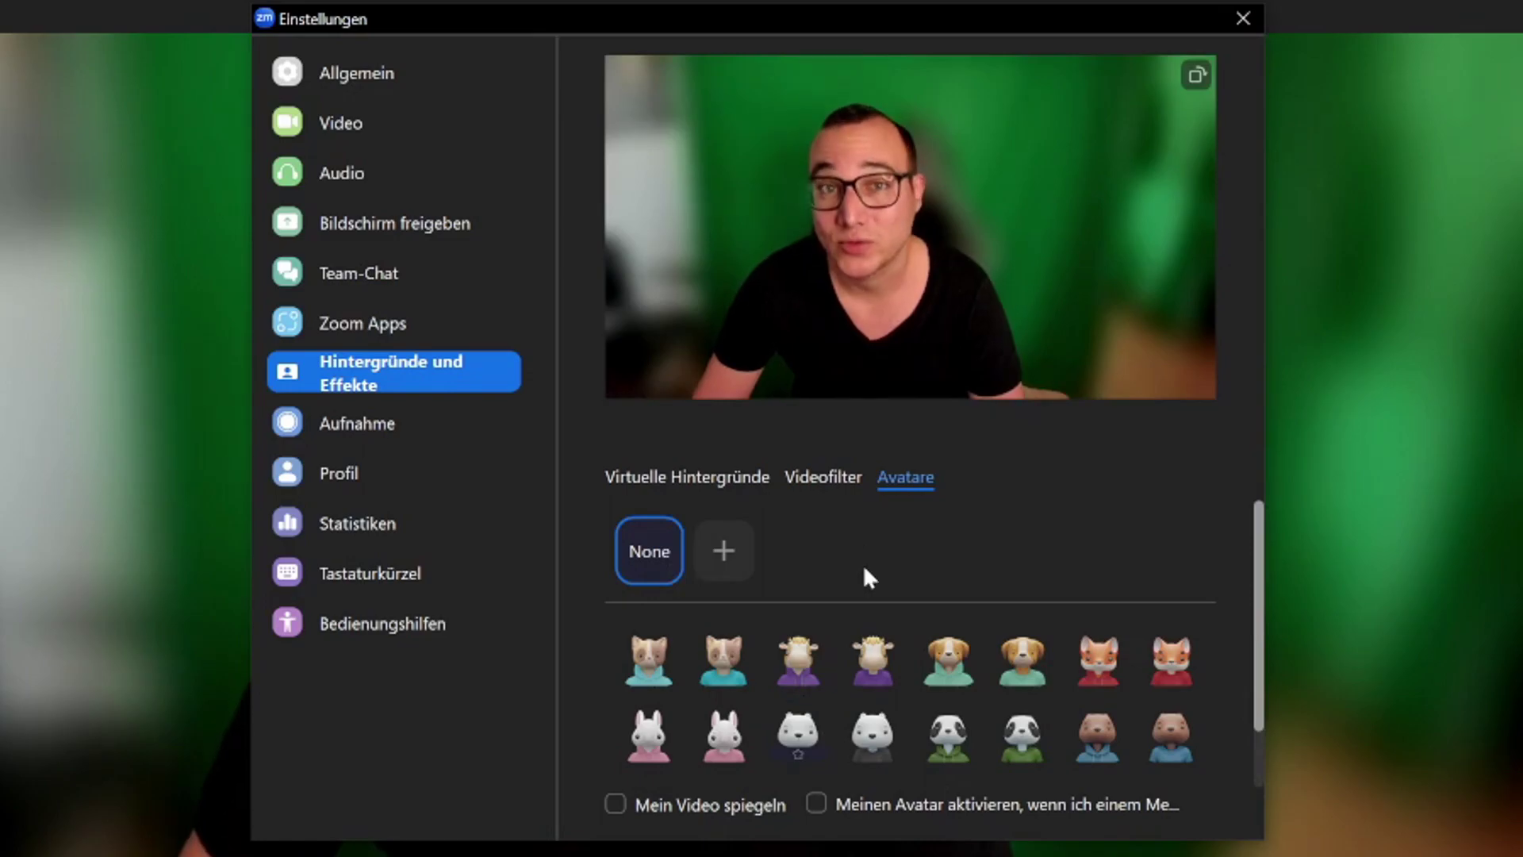
# Review the video settings, virtual backgrounds, video filters and avatars once more, and close the settings
pyautogui.click(338, 124)
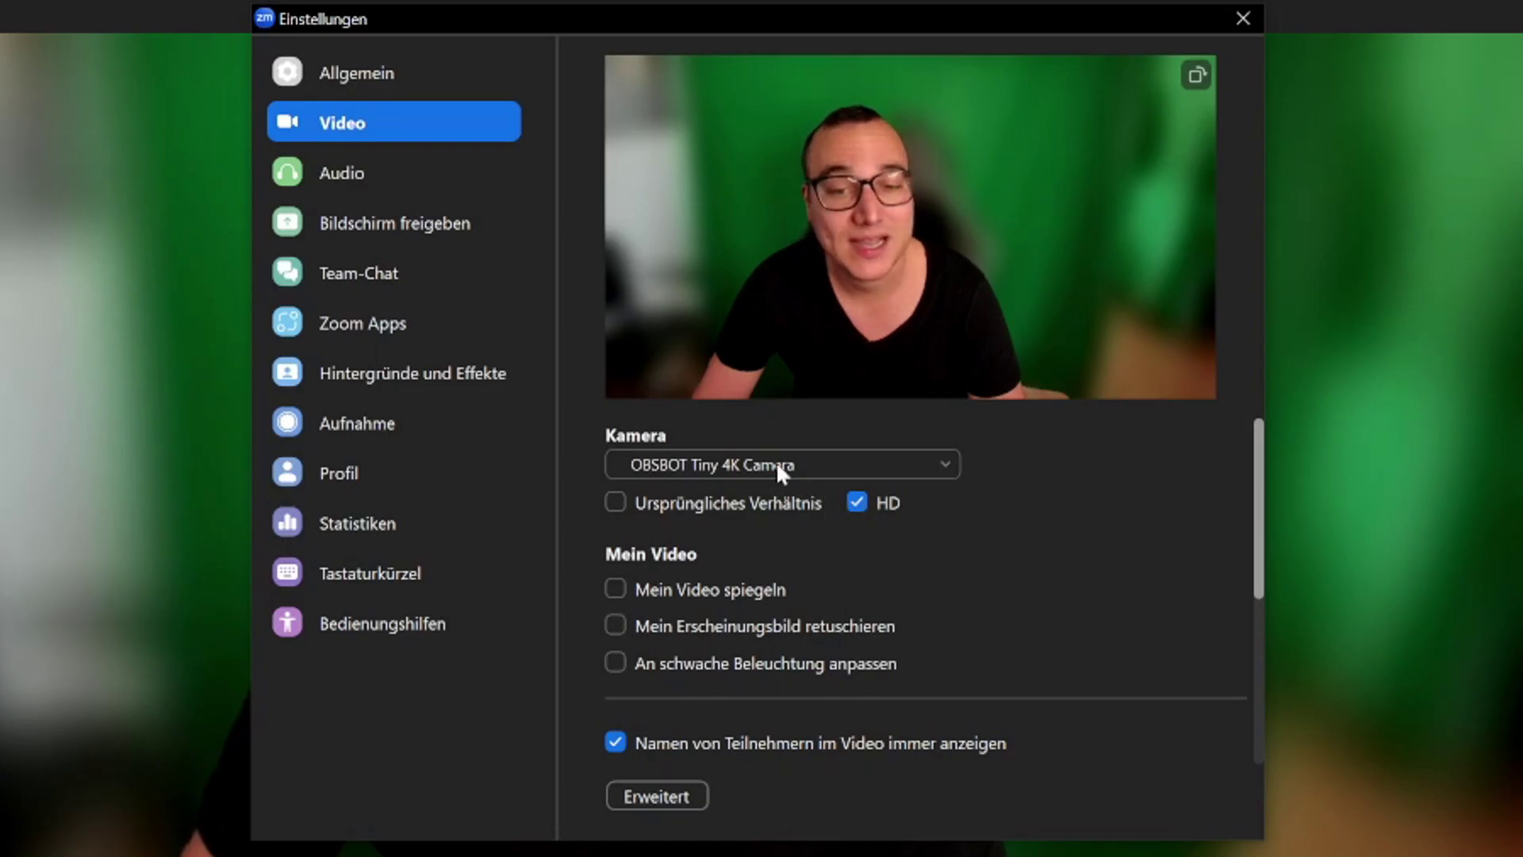
pyautogui.click(373, 379)
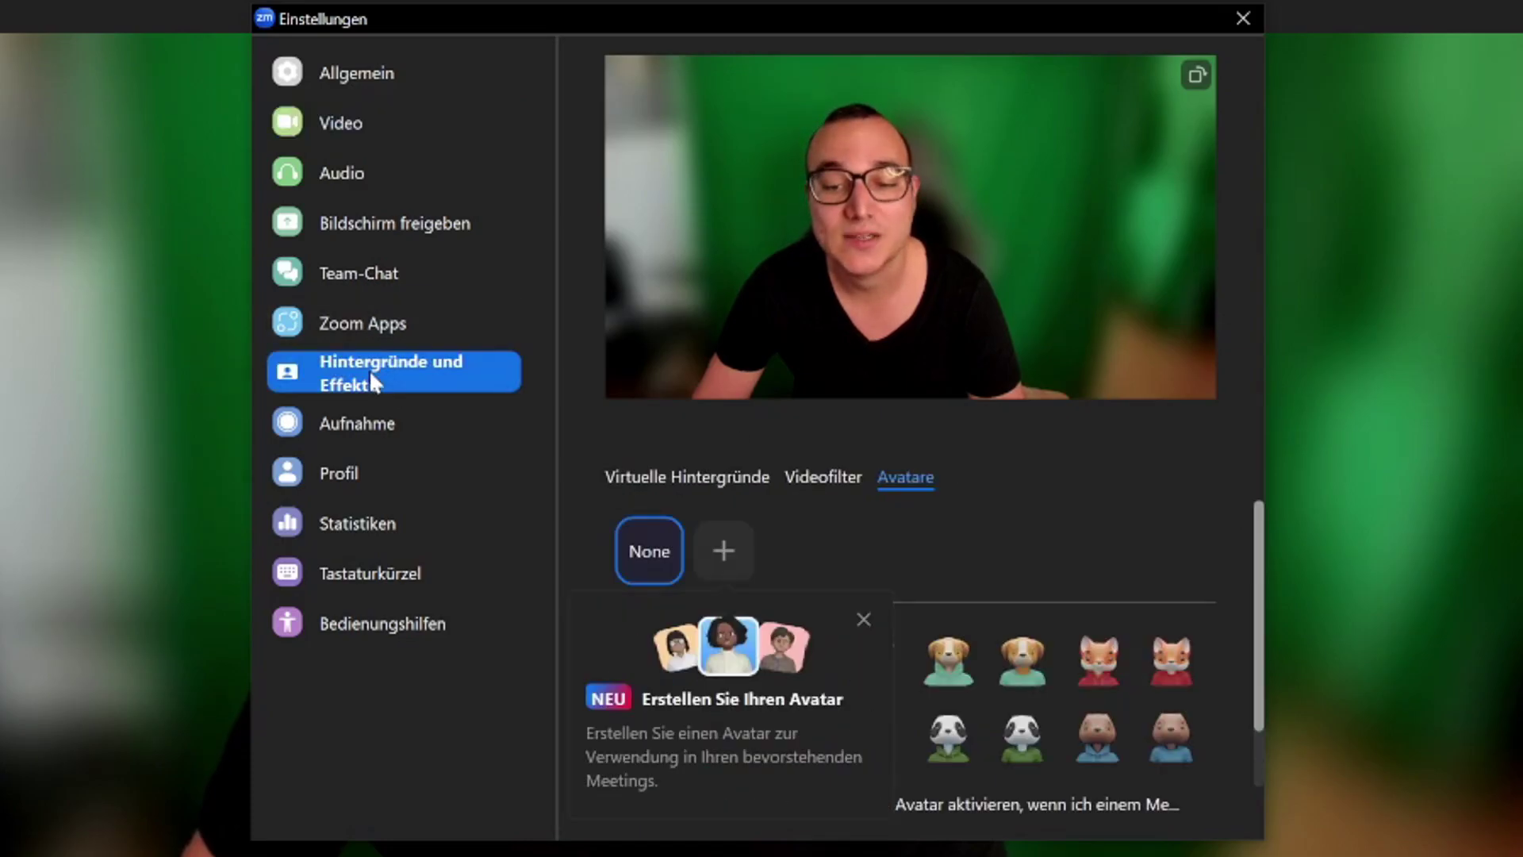
pyautogui.click(683, 476)
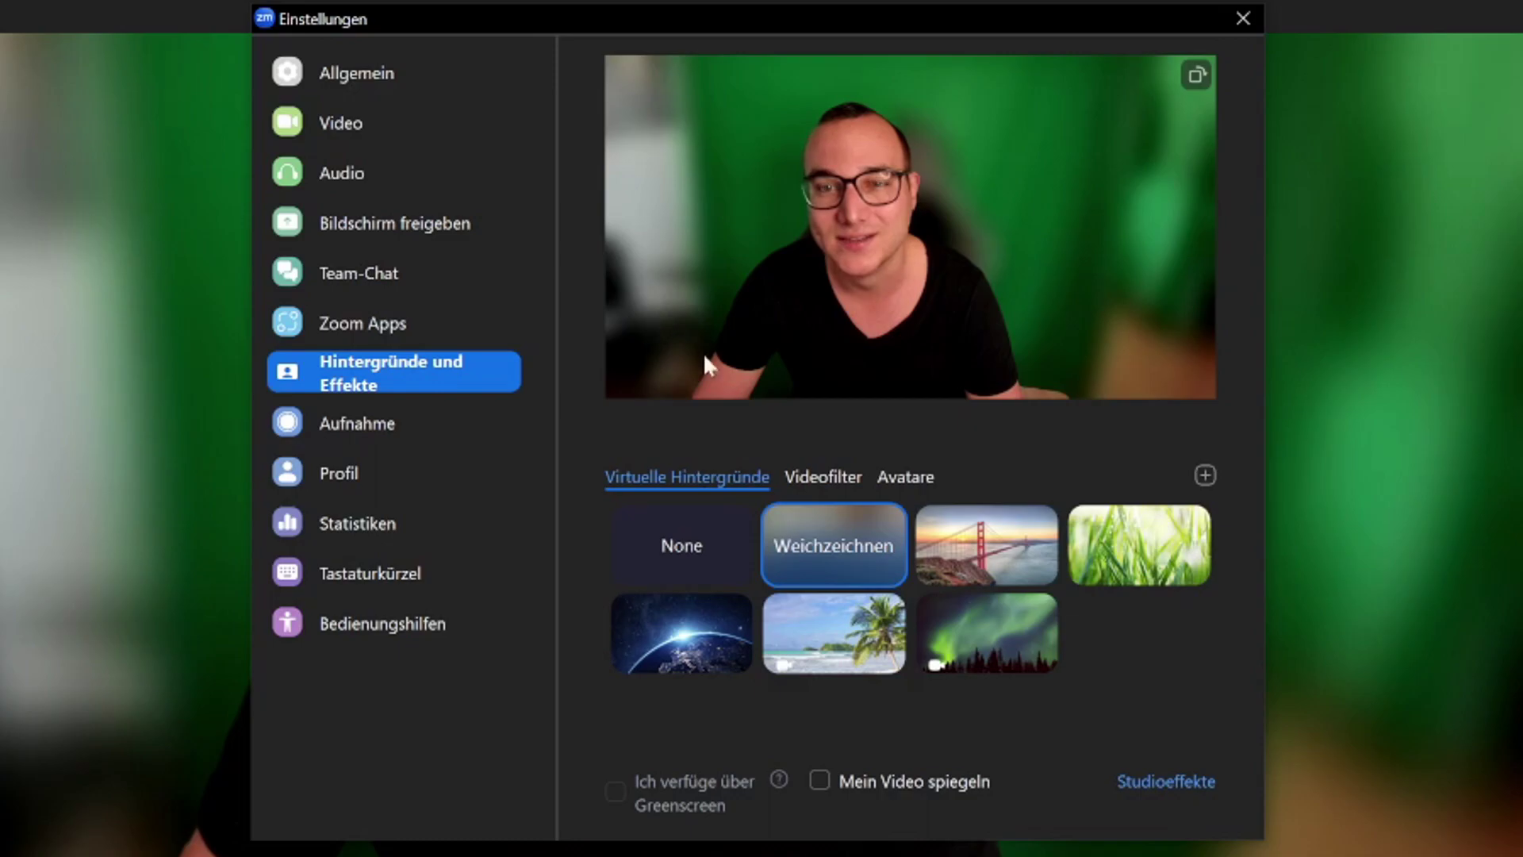
pyautogui.click(819, 478)
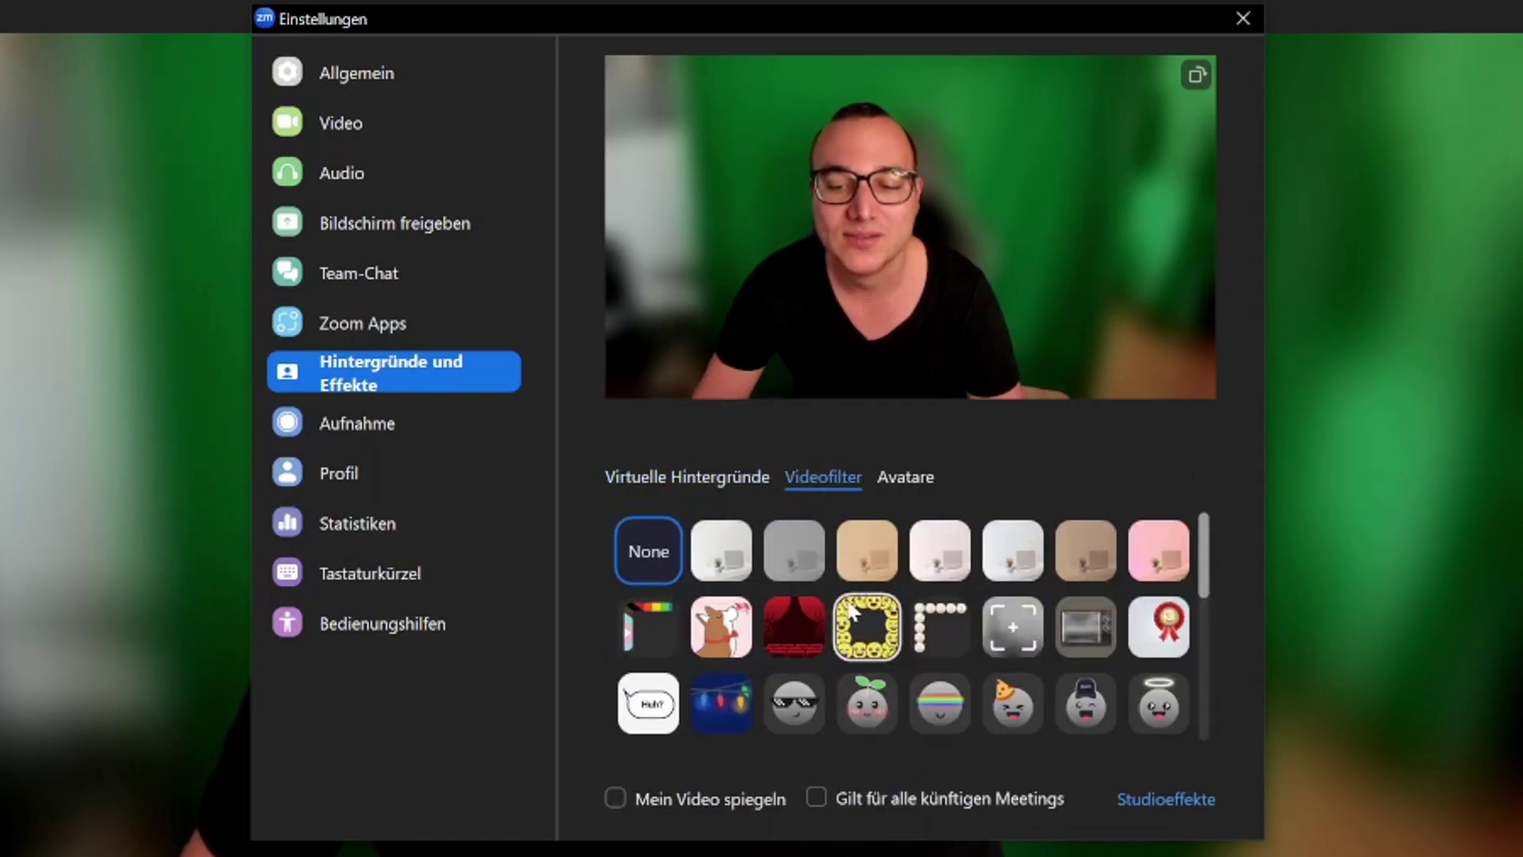
pyautogui.scroll(-5, 849, 587)
pyautogui.scroll(2, 794, 627)
pyautogui.scroll(3, 783, 641)
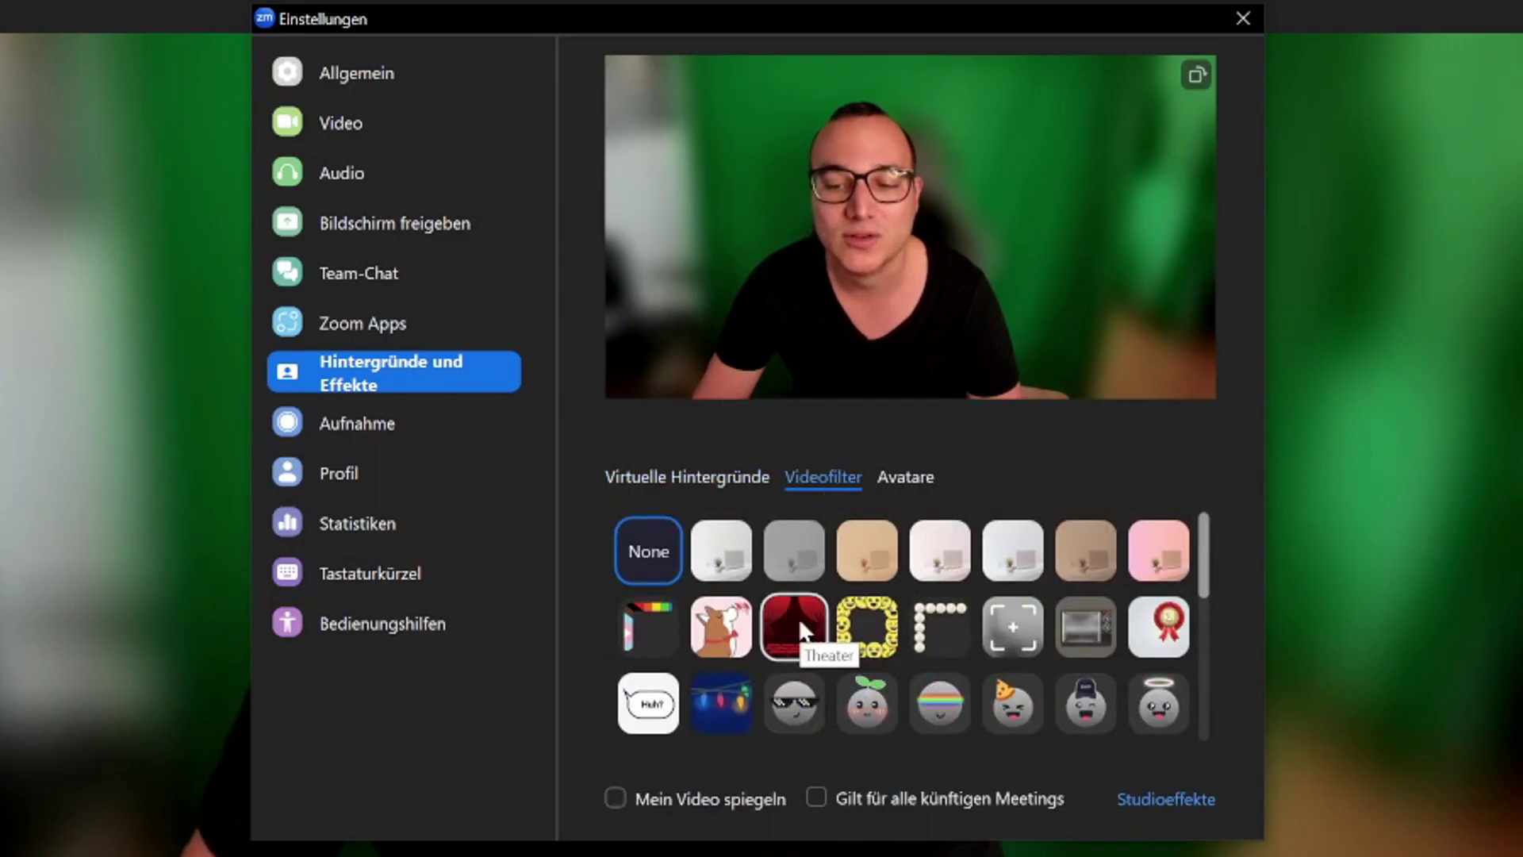
pyautogui.click(897, 484)
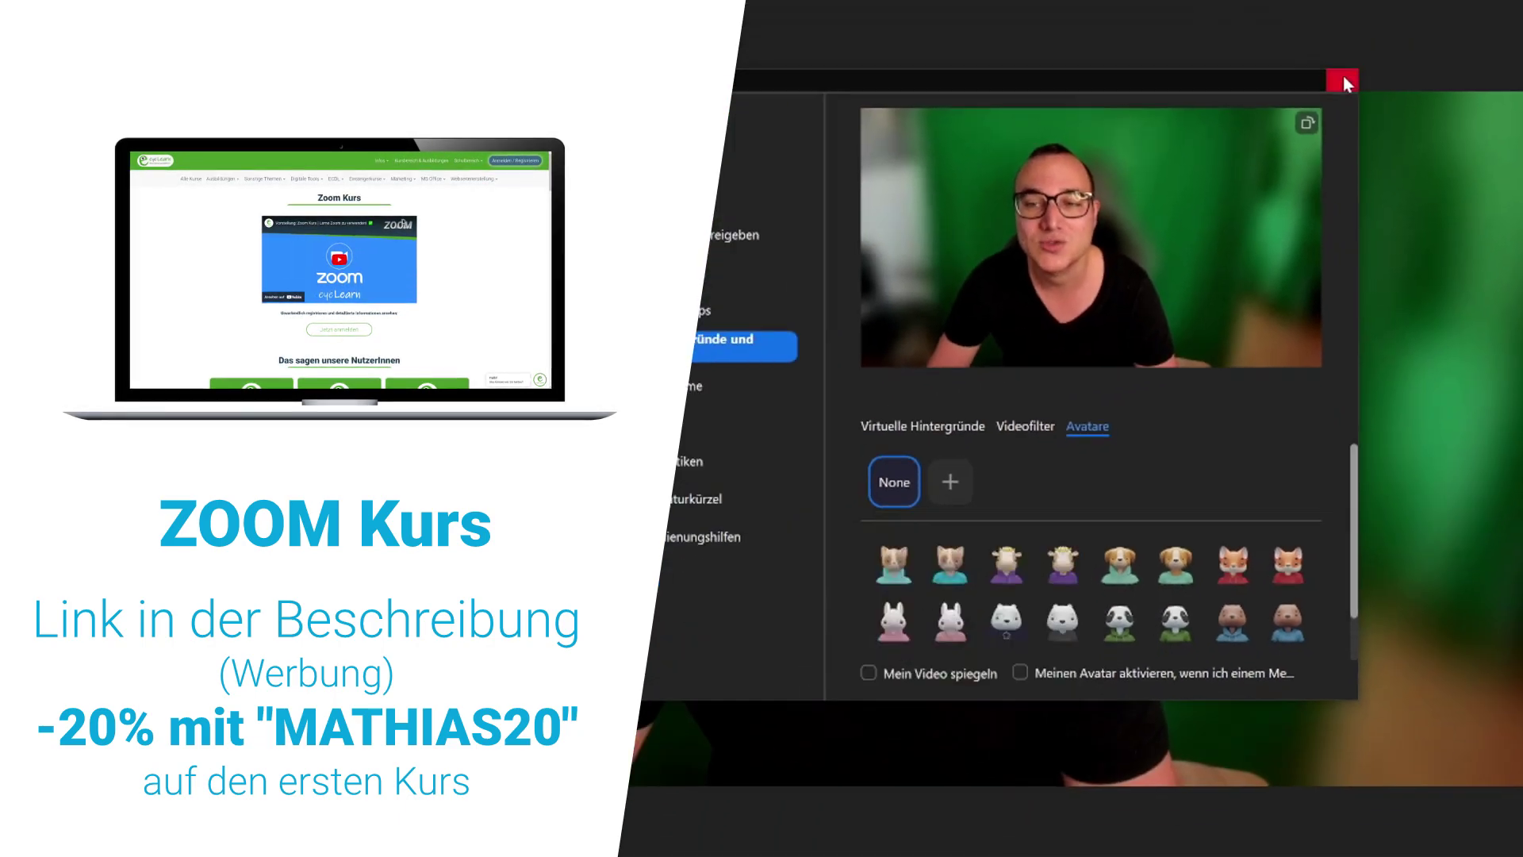
pyautogui.click(1243, 18)
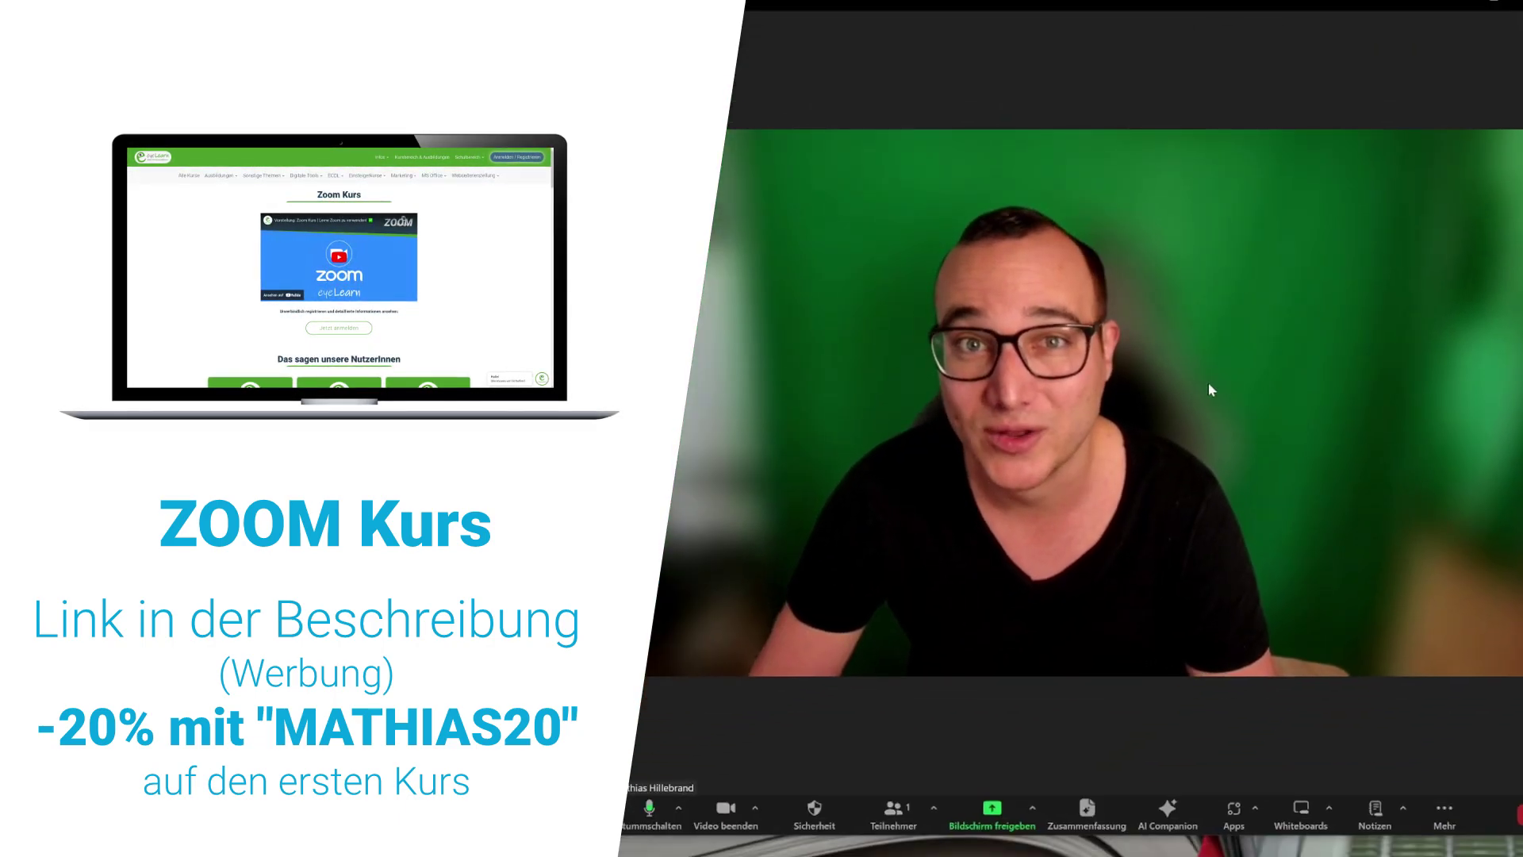